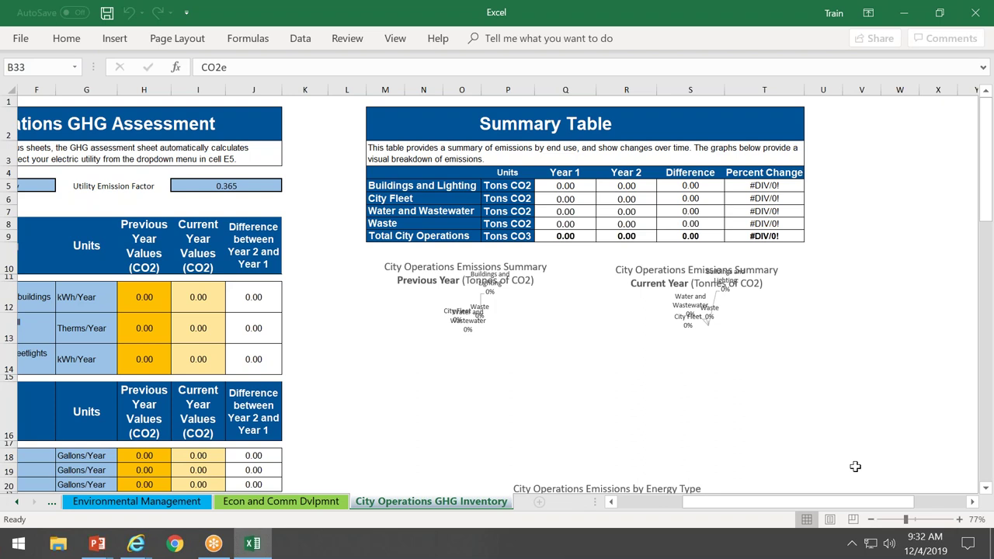
pyautogui.moveTo(838, 504); pyautogui.dragTo(777, 513)
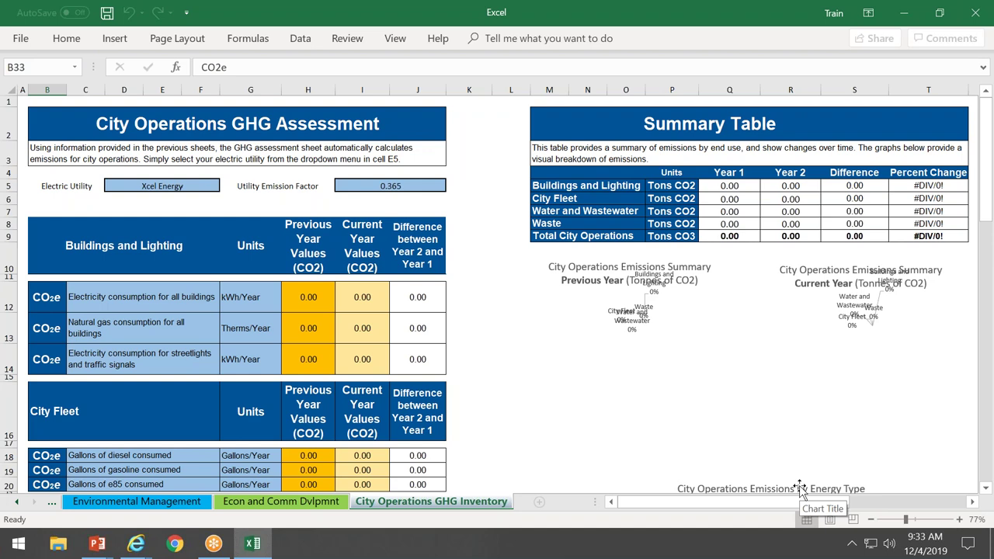
pyautogui.hotkey('alt', 'Tab')
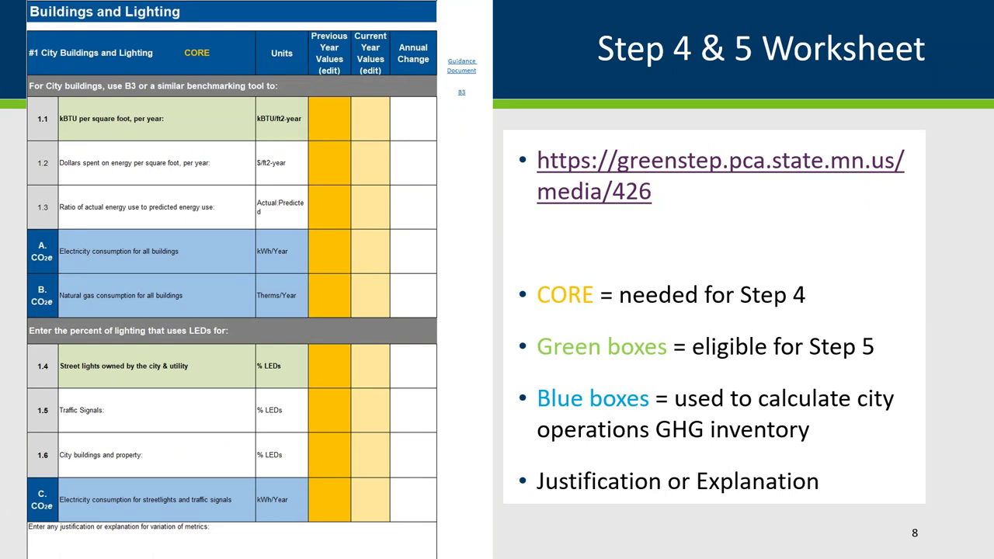
pyautogui.hotkey('alt', 'Tab')
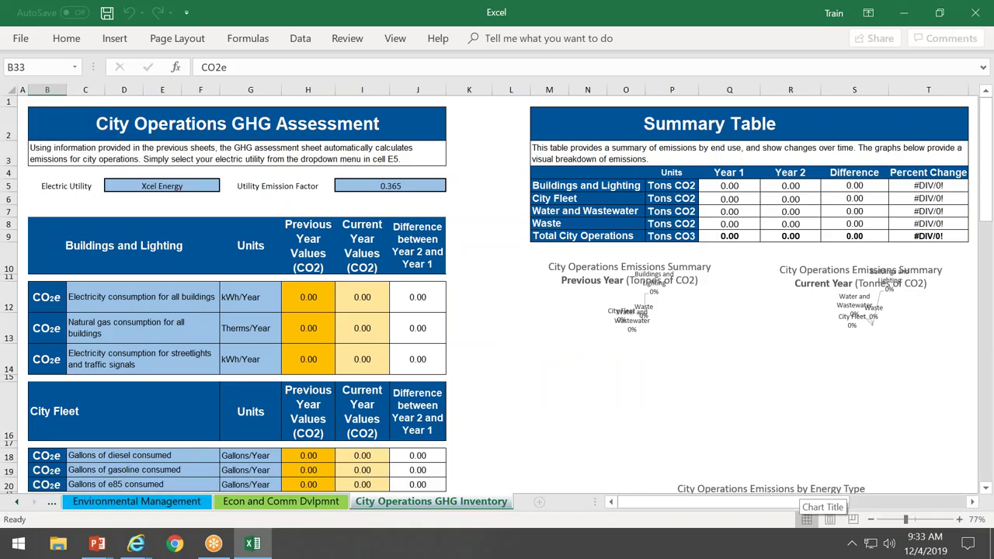
pyautogui.hotkey('alt', 'Tab')
pyautogui.hotkey('alt', 'Tab')
pyautogui.hotkey('alt', 'Tab')
pyautogui.hotkey('alt', 'Tab')
pyautogui.hotkey('alt', 'Tab')
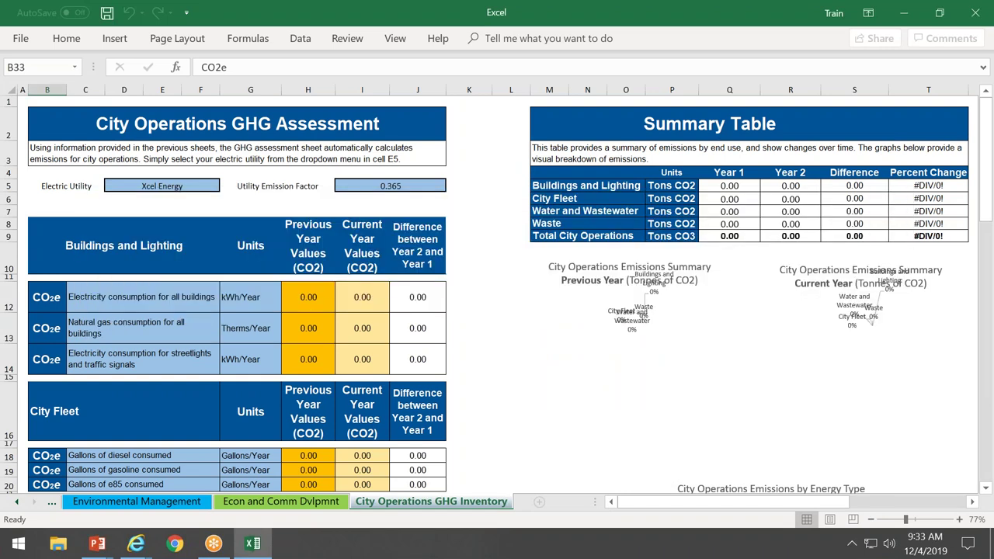
# - Open the Buildings and Lighting sheet and review the #1 City Buildings and Lighting metrics
pyautogui.click(16, 502)
pyautogui.click(16, 501)
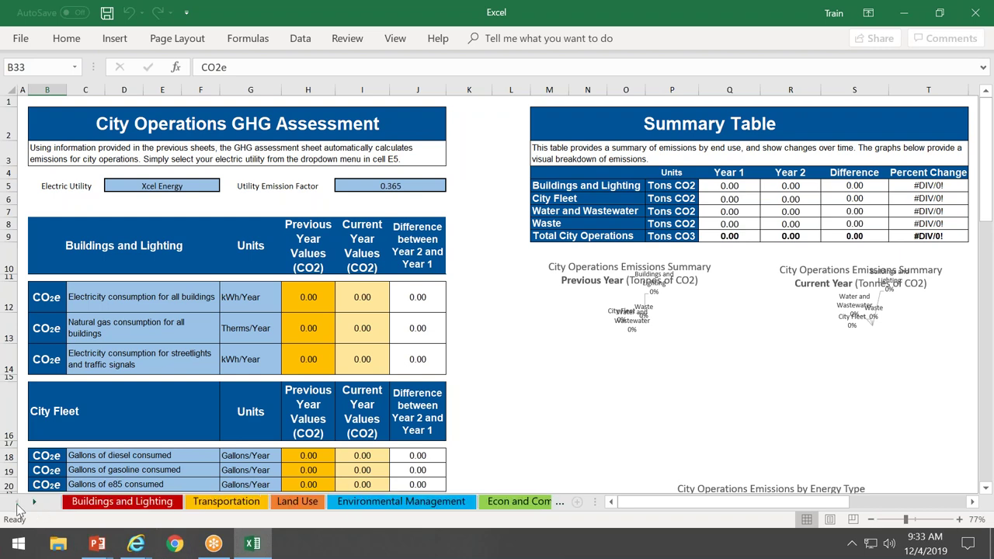
pyautogui.click(96, 502)
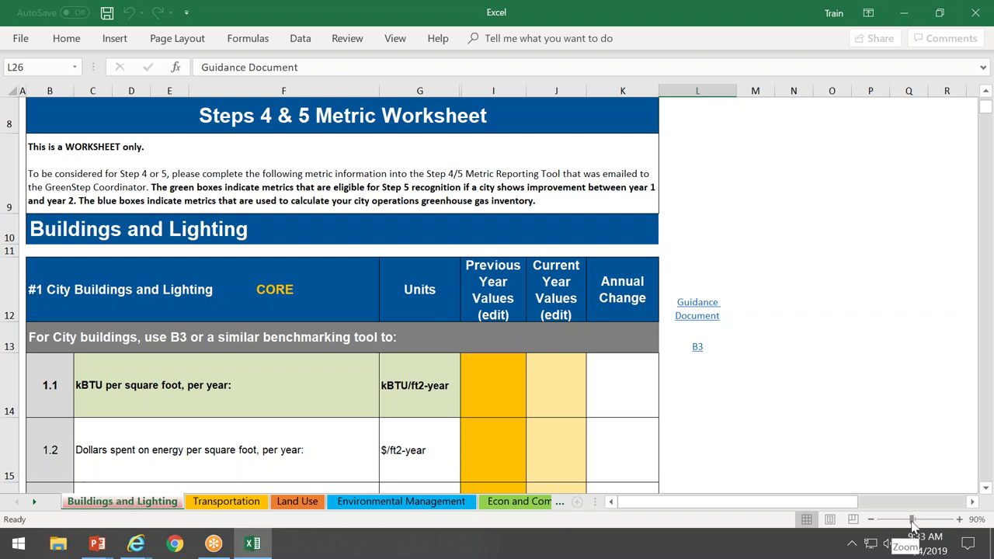
pyautogui.moveTo(912, 521); pyautogui.dragTo(892, 520)
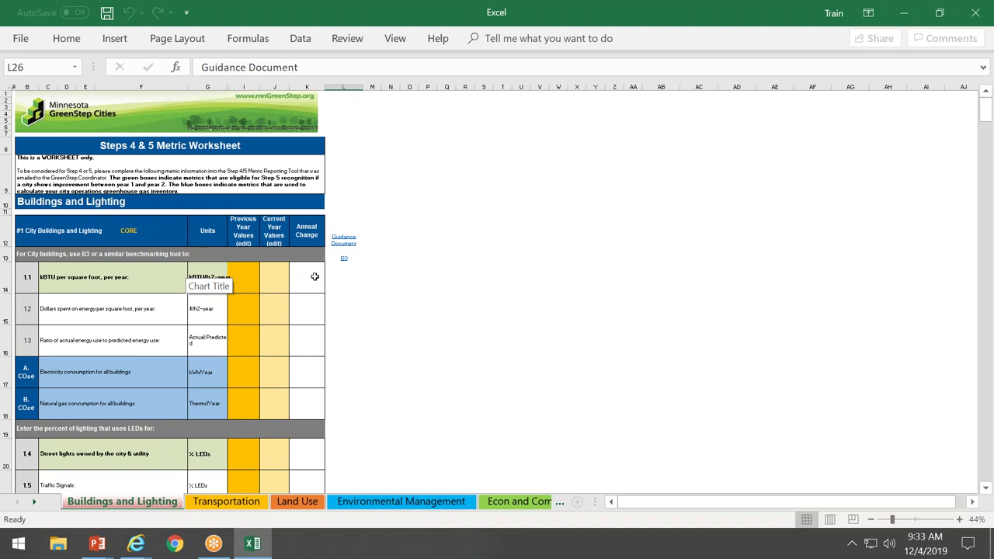
pyautogui.press('Down')
pyautogui.press('Down')
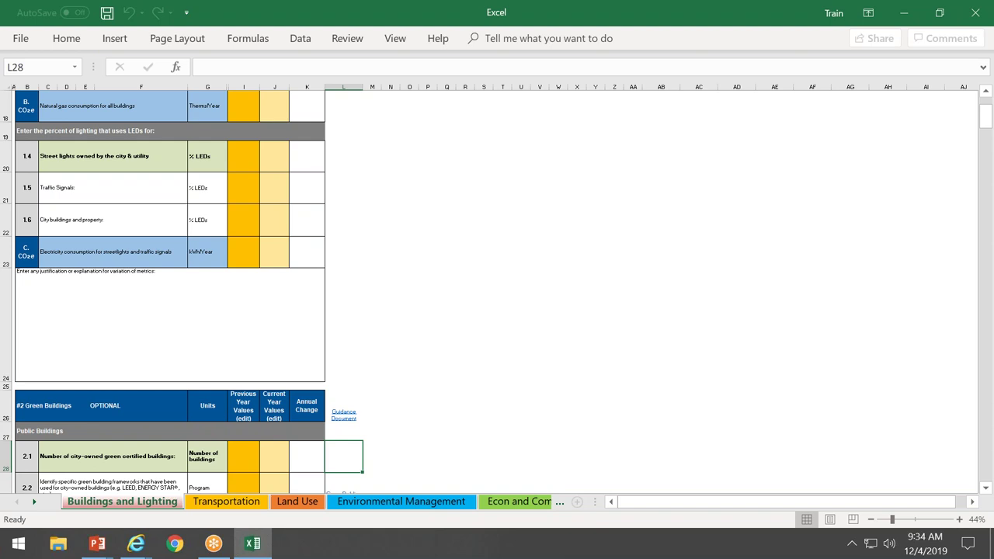
# - Review the Public Buildings metrics 2.1 to 2.4 in the #2 Green Buildings table
pyautogui.press('Down')
pyautogui.press('Down')
pyautogui.press('Down')
pyautogui.press('Down')
pyautogui.press('Down')
pyautogui.press('Down')
pyautogui.press('Down')
pyautogui.press('Down')
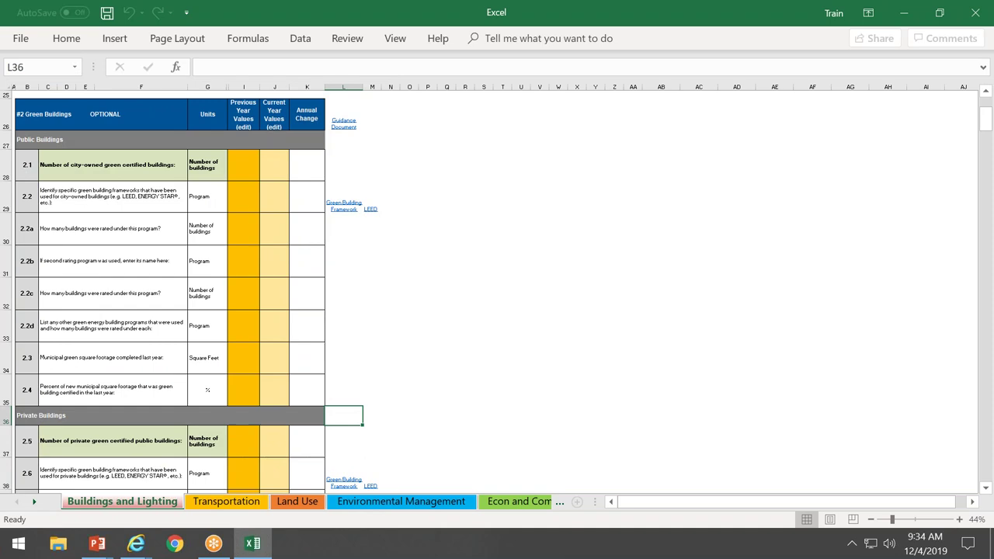
# - Review the Private Buildings metrics 2.5 to 2.8 and the justification box at the end of the Green Buildings table
pyautogui.press('Down')
pyautogui.press('Down')
pyautogui.press('Down')
pyautogui.press('Down')
pyautogui.press('Down')
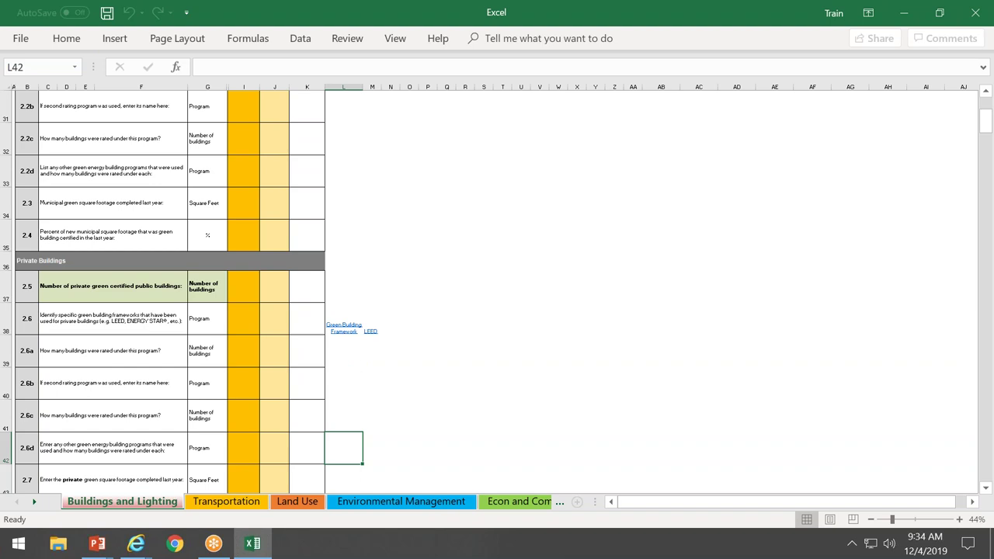
pyautogui.press('Down')
pyautogui.press('Down')
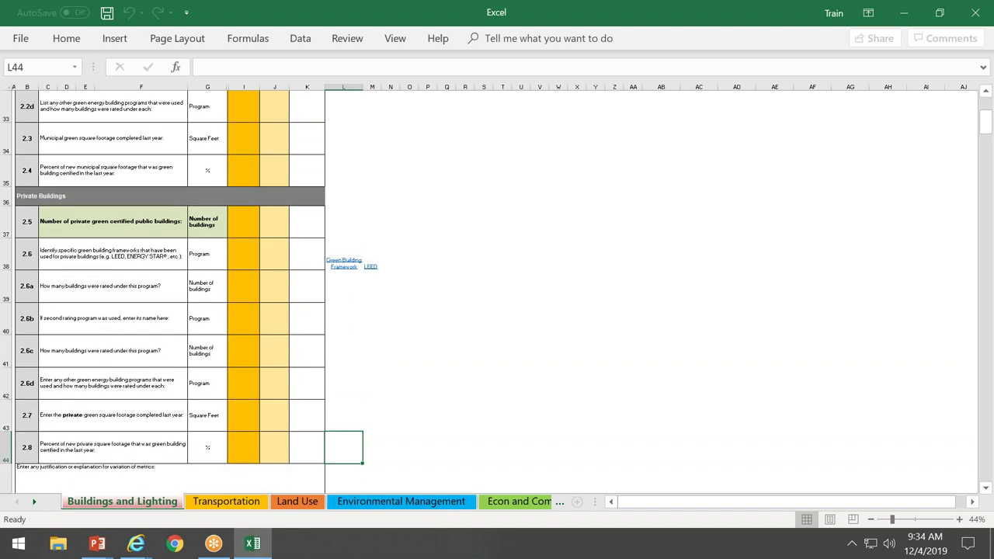
pyautogui.press('Down')
pyautogui.press('Down')
pyautogui.press('Down')
pyautogui.press('Down')
pyautogui.press('Down')
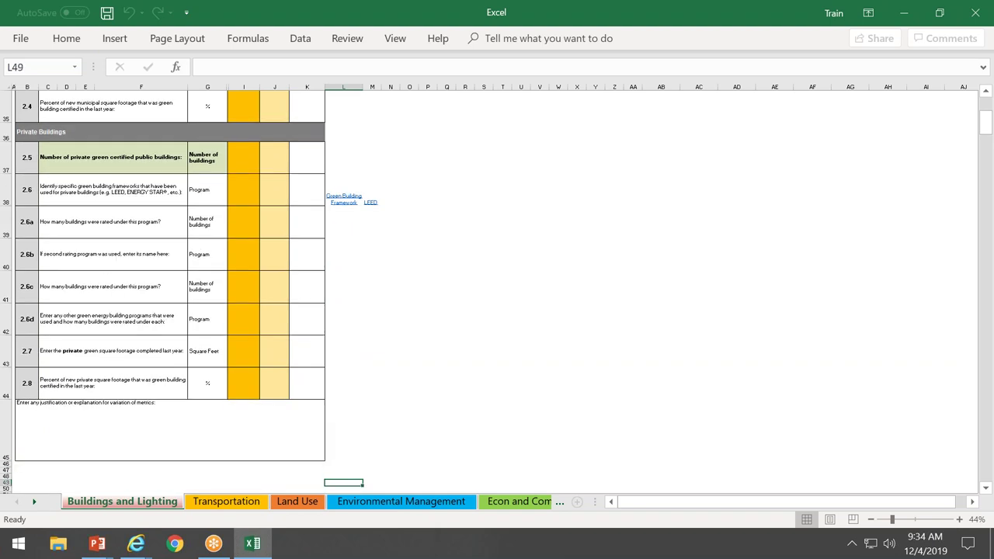
# - Open the Transportation sheet and review the #3 City Fleets metrics, including the fuel consumption rows
pyautogui.click(236, 503)
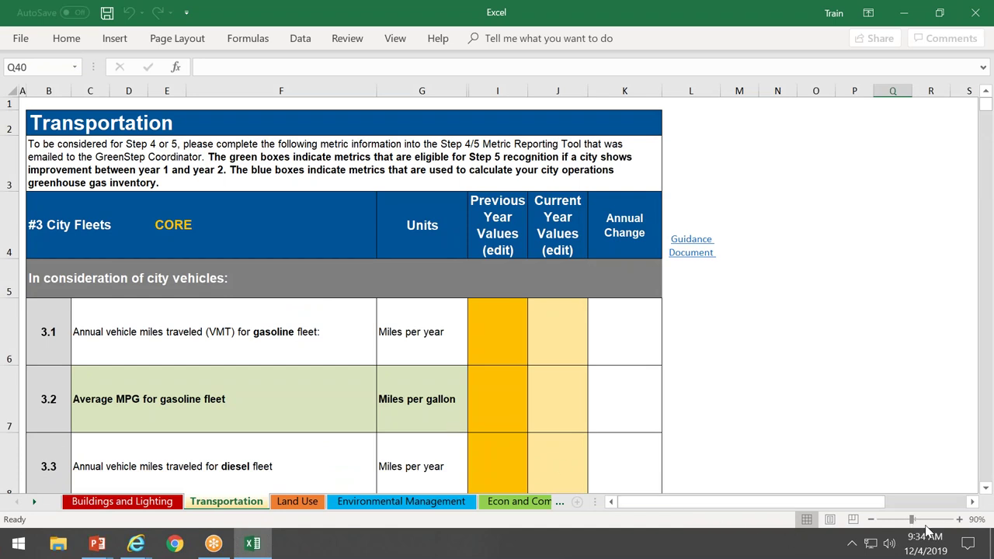
pyautogui.moveTo(917, 524); pyautogui.dragTo(898, 521)
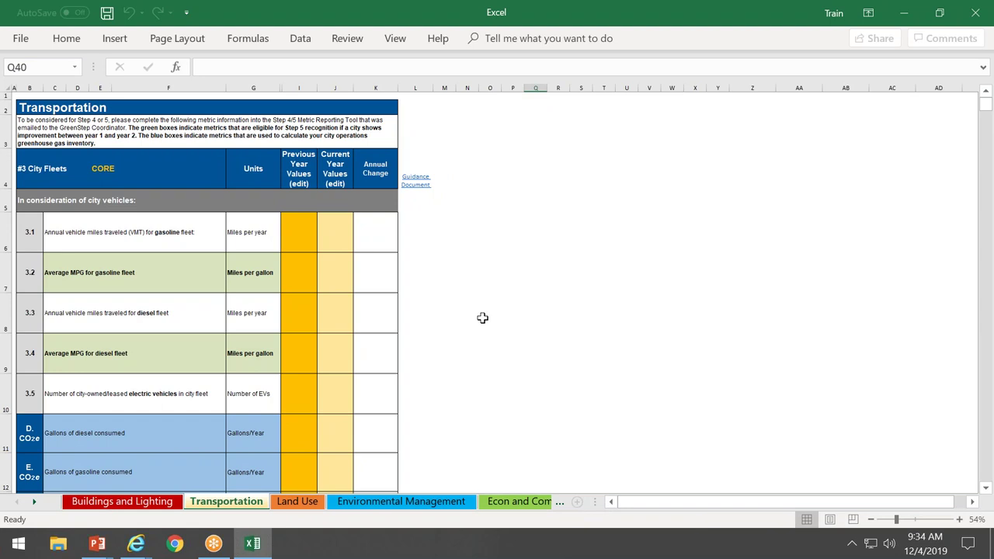
pyautogui.scroll(-2, 474, 336)
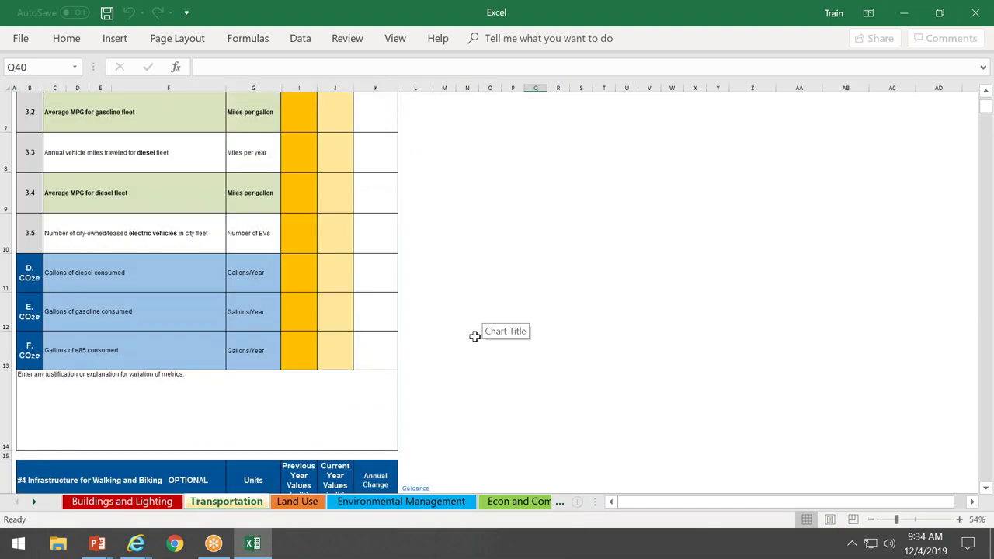
pyautogui.scroll(2, 474, 336)
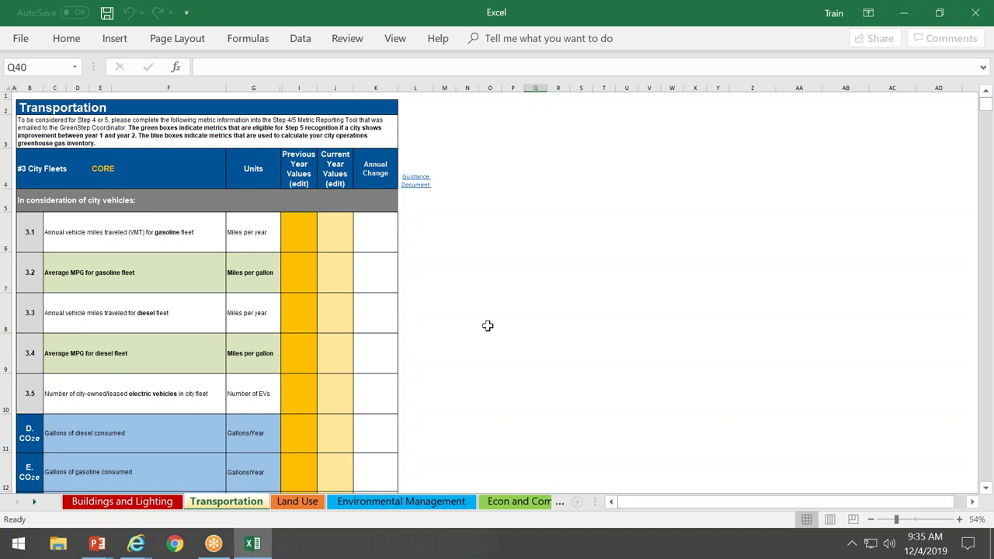
# - Review the #4 Infrastructure for Walking and Biking and #5 Car, Transit, and Bike Options metrics
pyautogui.scroll(-5, 488, 325)
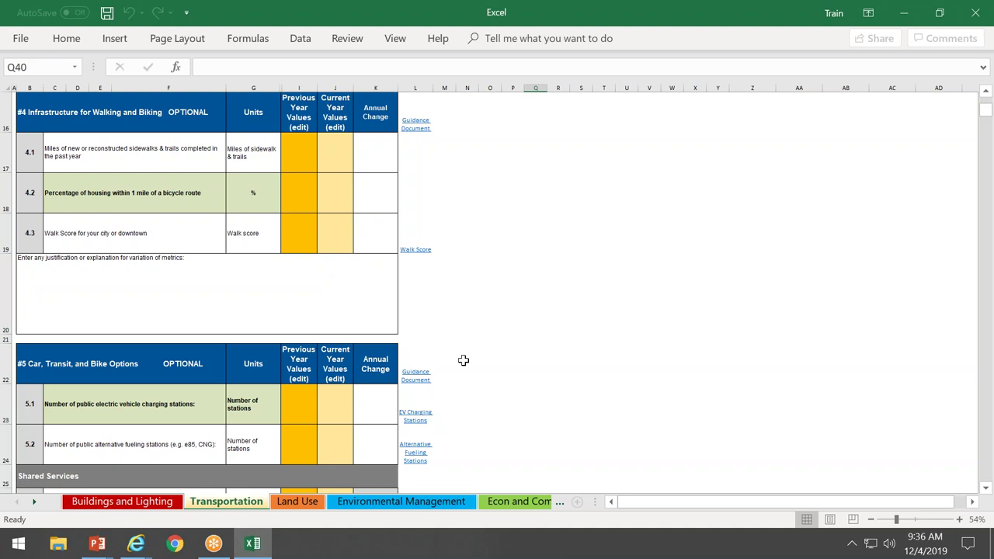
pyautogui.scroll(-1, 459, 323)
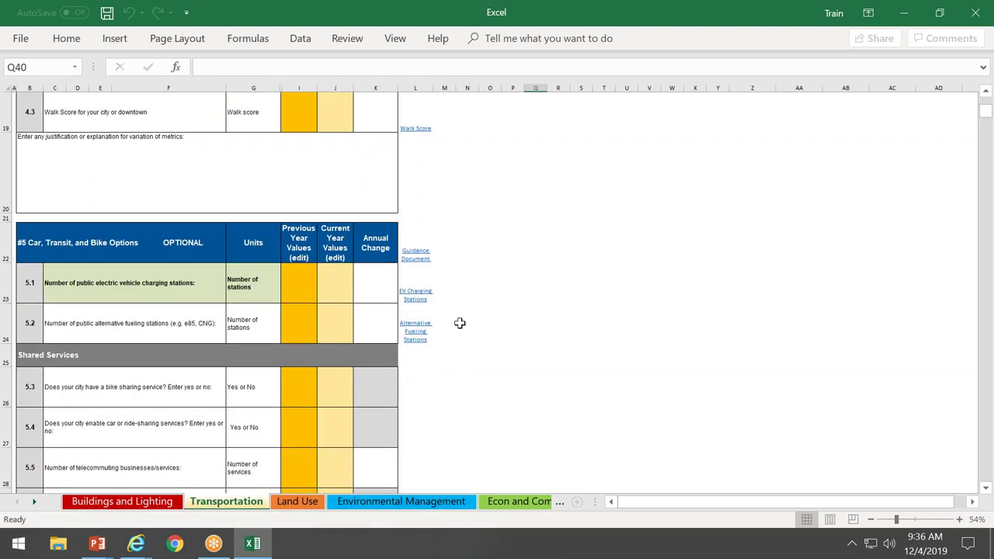
pyautogui.scroll(-3, 491, 324)
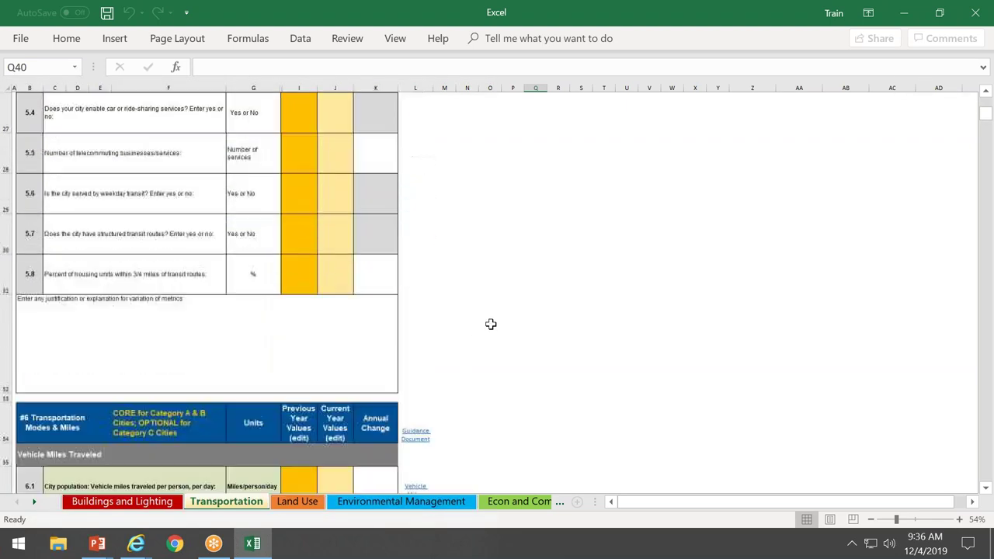
pyautogui.scroll(1, 491, 323)
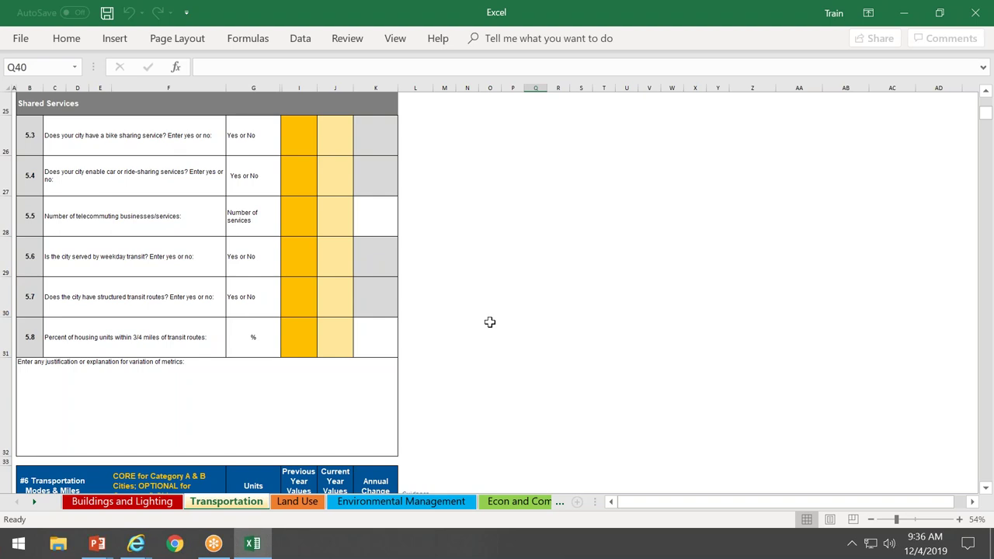
pyautogui.scroll(-1, 489, 322)
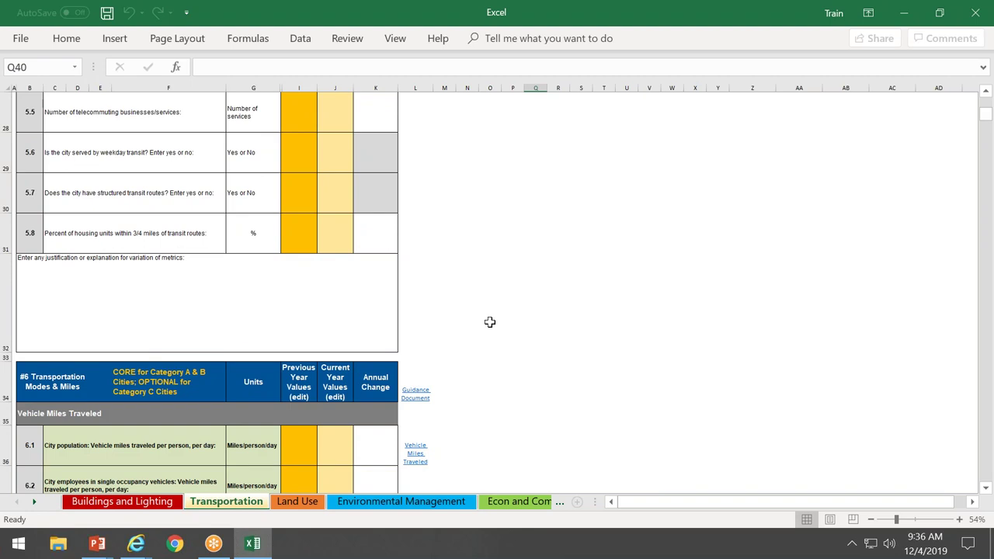
# - Review the #6 Transportation Modes & Miles metrics, covering vehicle miles traveled and commuter transportation modes
pyautogui.scroll(-3, 489, 322)
pyautogui.scroll(1, 489, 322)
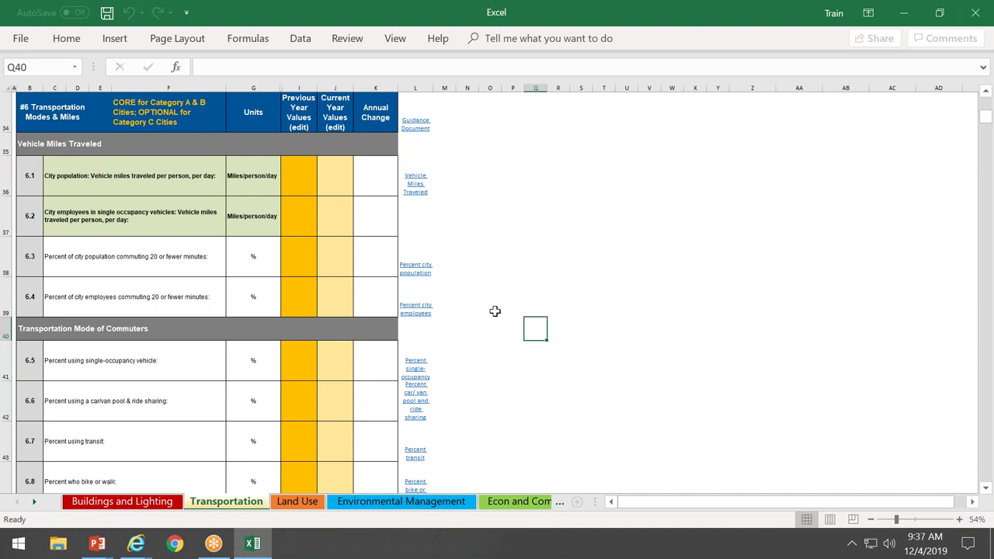
pyautogui.scroll(-1, 494, 311)
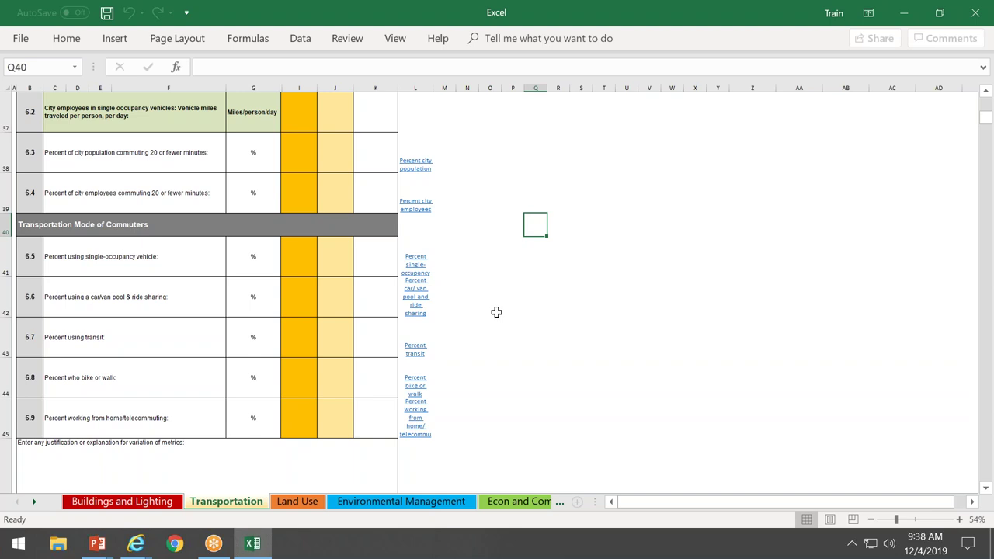
pyautogui.scroll(-1, 497, 311)
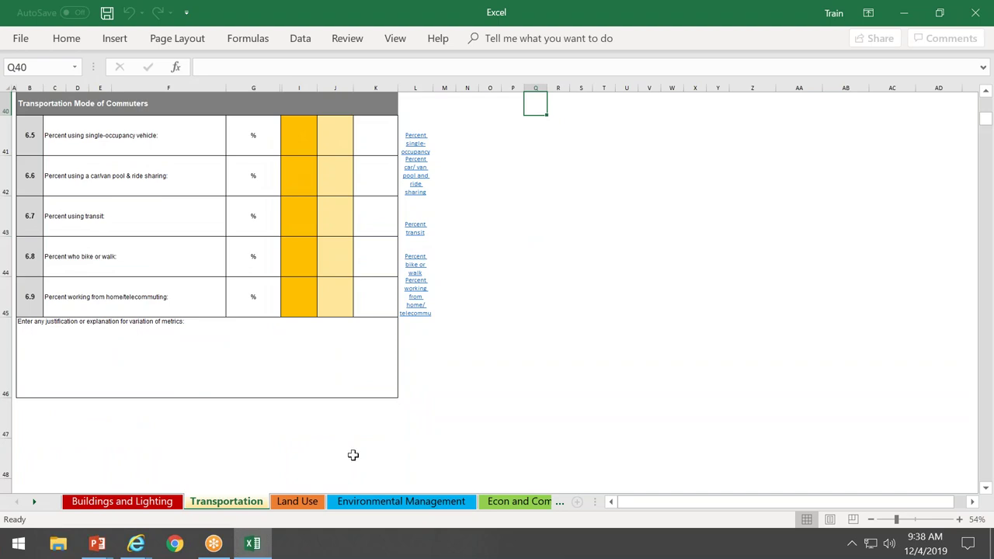
# - Open the Land Use sheet and review the #7 Land Use metrics 7.1 to 7.6
pyautogui.click(298, 501)
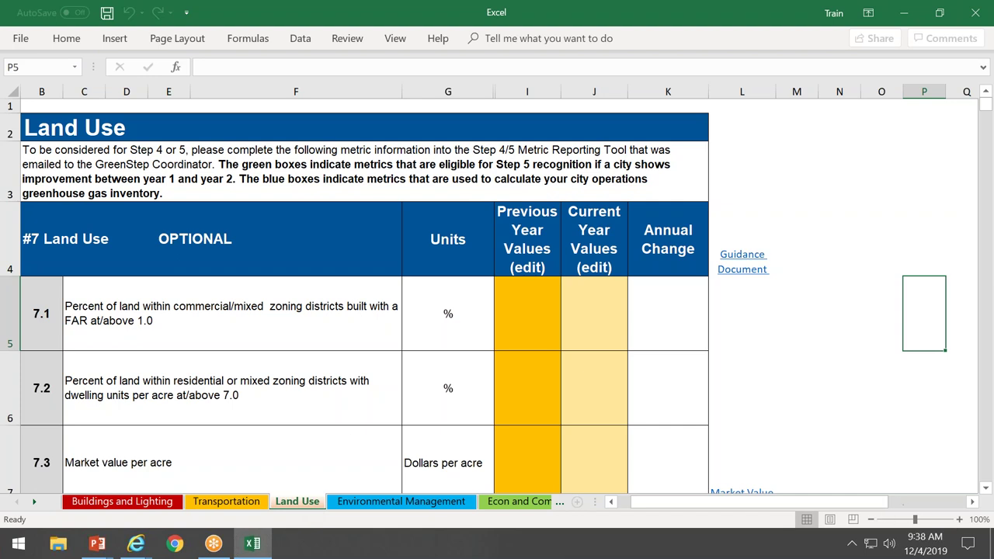
pyautogui.moveTo(916, 522); pyautogui.dragTo(904, 520)
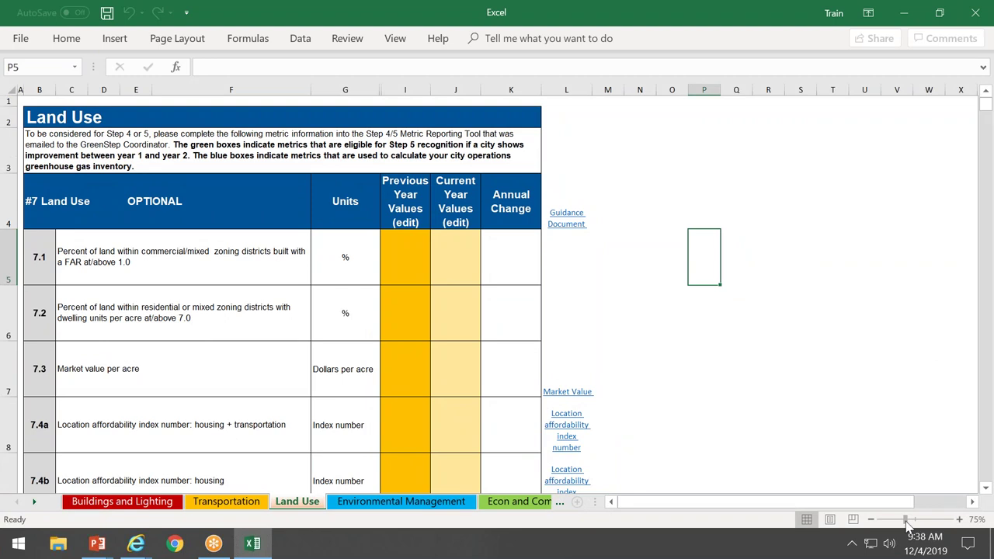
pyautogui.moveTo(907, 521); pyautogui.dragTo(901, 521)
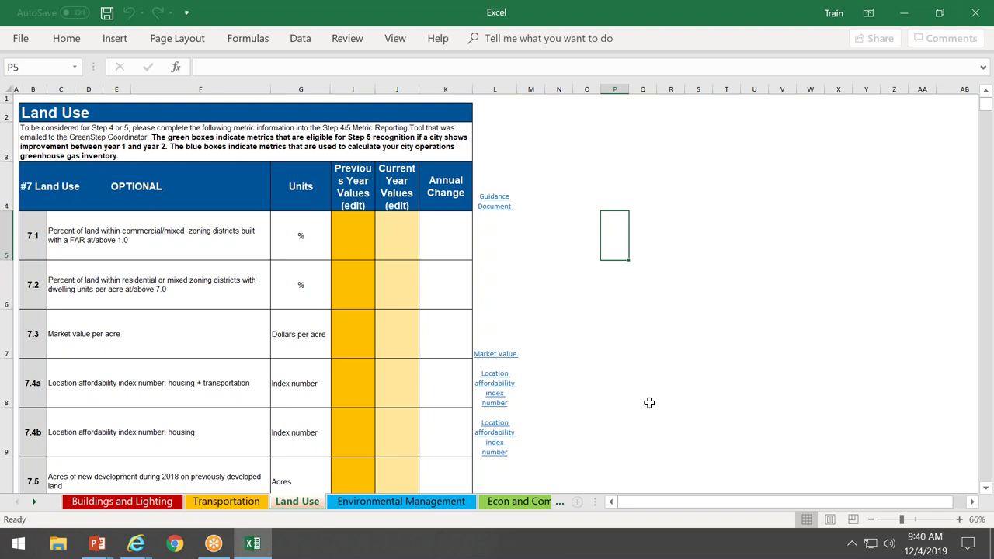
pyautogui.scroll(-1, 649, 403)
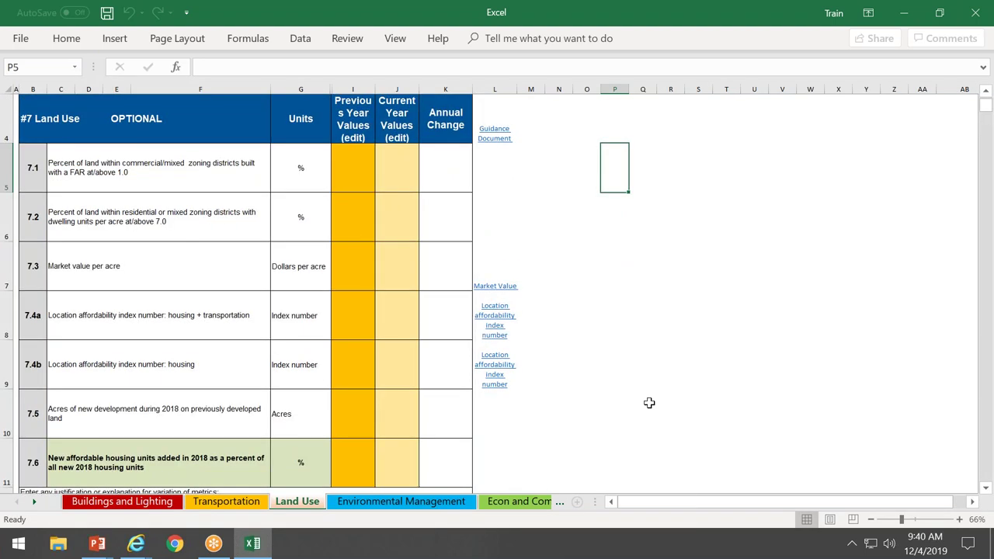
pyautogui.scroll(-1, 649, 402)
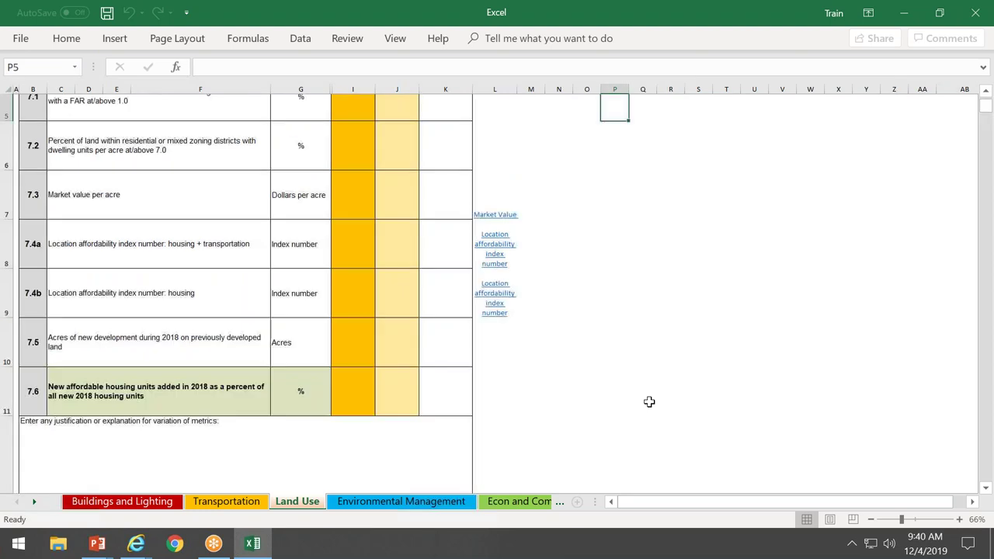
pyautogui.scroll(-1, 649, 402)
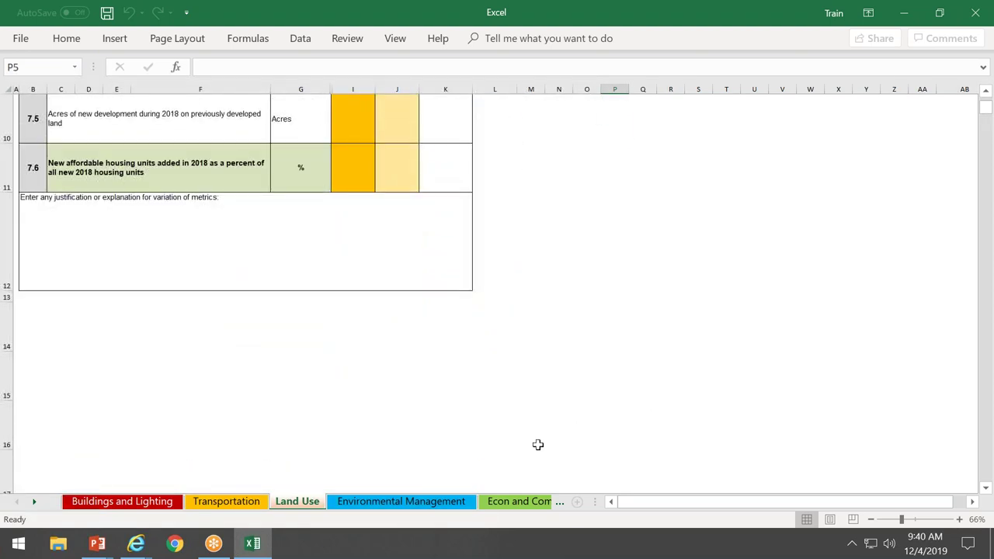
pyautogui.scroll(3, 386, 427)
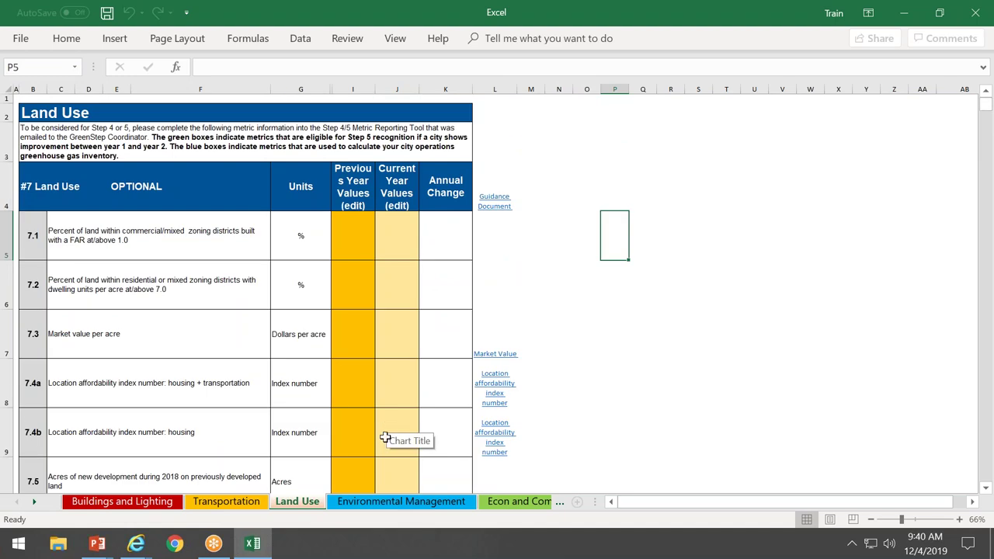
# - Open the Environmental Management sheet and review the #8 Open Space, Parks, Trees metrics through the Tree Canopy section
pyautogui.click(367, 503)
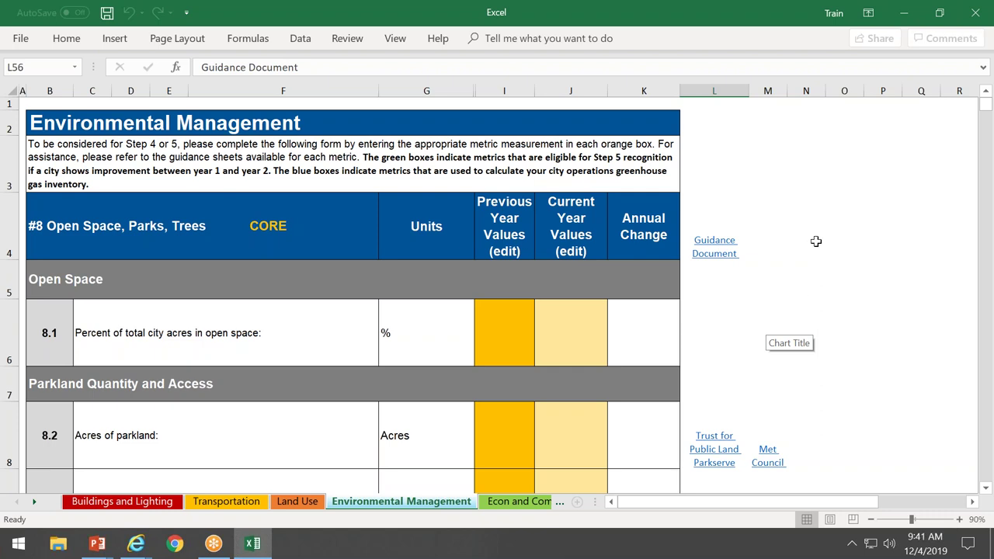
pyautogui.moveTo(913, 520); pyautogui.dragTo(900, 522)
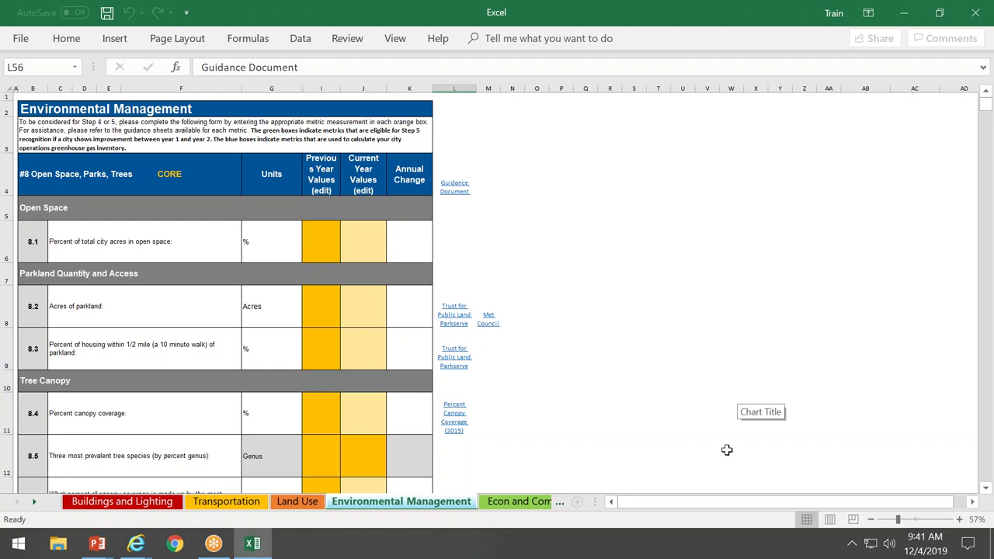
pyautogui.scroll(-2, 726, 450)
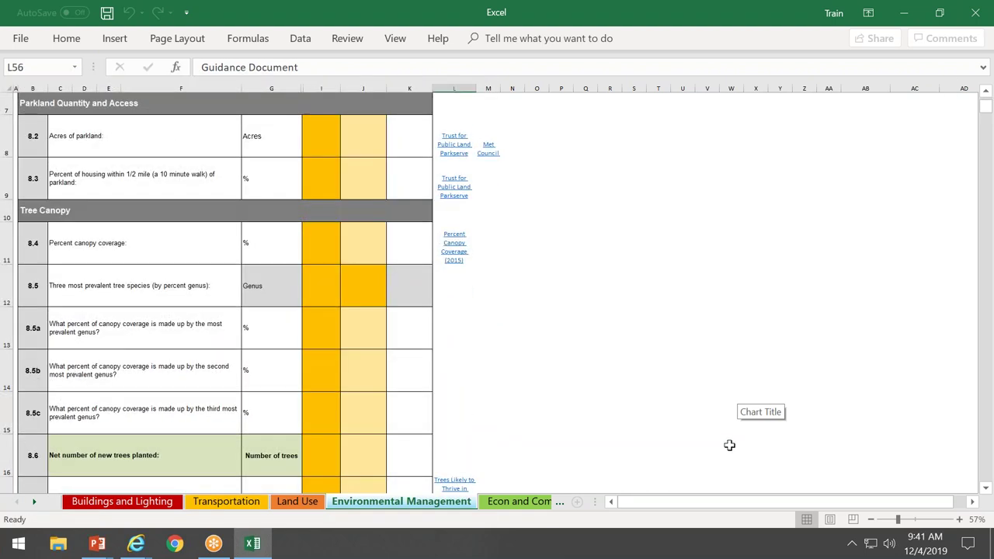
pyautogui.scroll(-1, 730, 445)
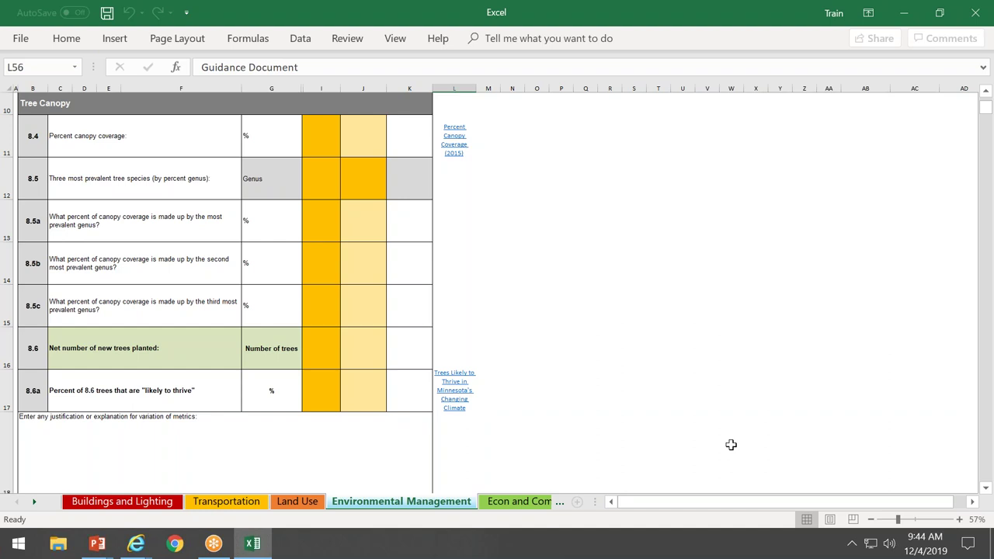
# - Review the #13 Solid Waste metrics from 13.1 to 13.6c, including the city operations landfilled and incinerated CO2e rows
pyautogui.press('Down')
pyautogui.press('Down')
pyautogui.press('Down')
pyautogui.press('Down')
pyautogui.press('Down')
pyautogui.press('Down')
pyautogui.press('Down')
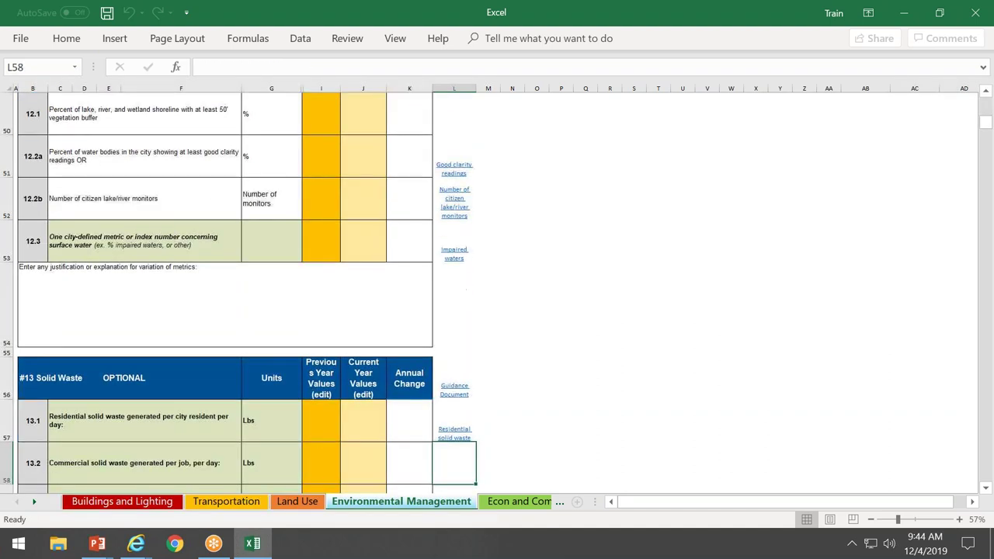
pyautogui.press('Down')
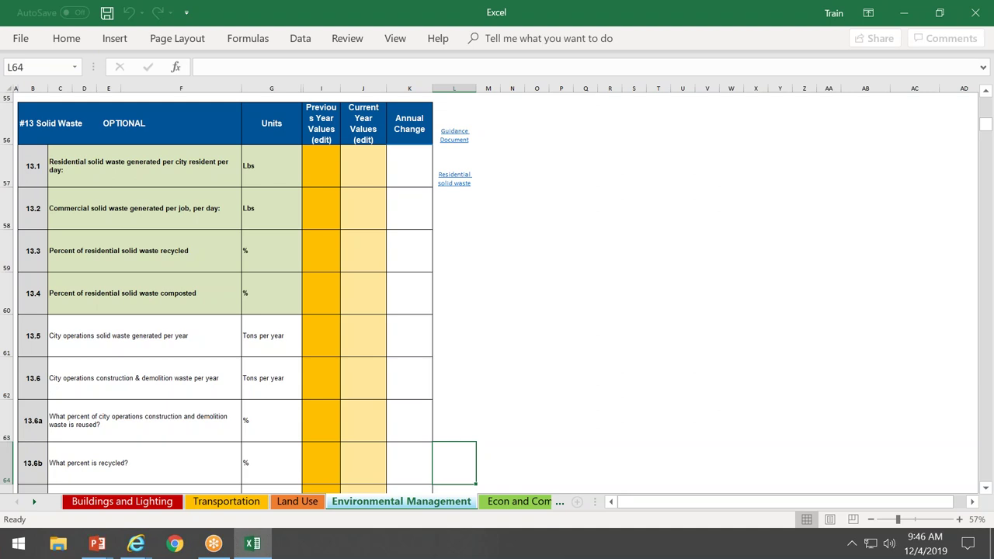
pyautogui.scroll(-2, 712, 501)
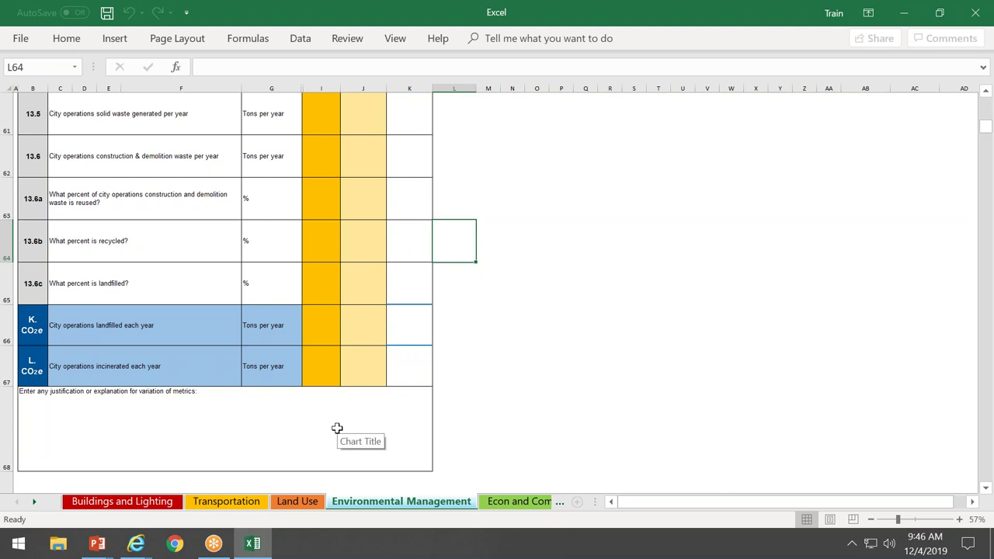
pyautogui.scroll(-5, 334, 428)
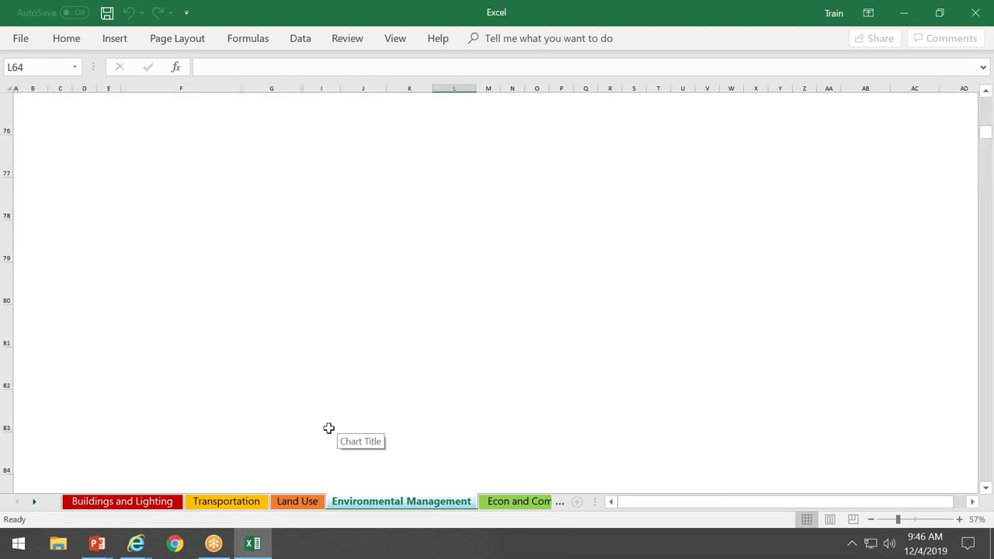
pyautogui.scroll(8, 328, 428)
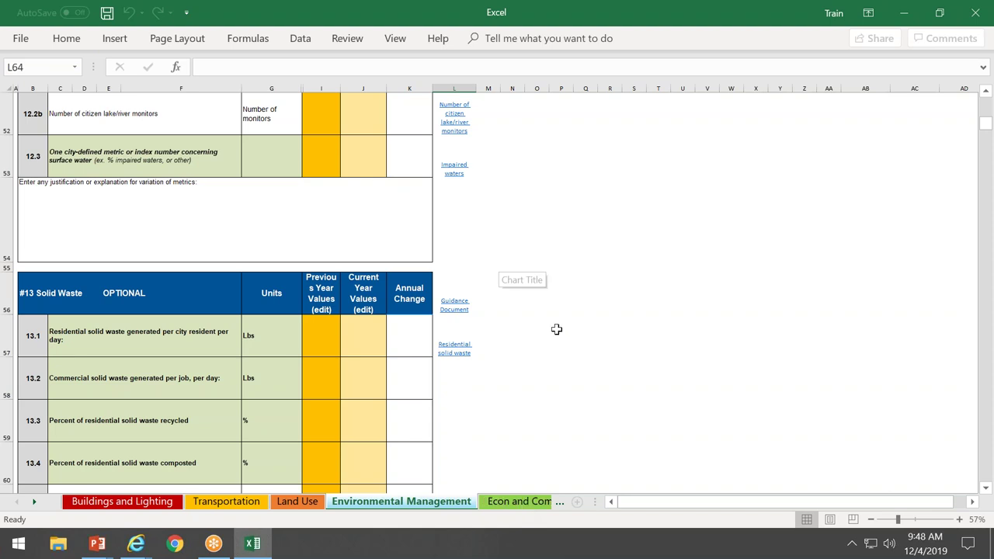
# - Return to the #9 Storm Water section and review the core metrics 9.1 and 9.2
pyautogui.scroll(2, 559, 337)
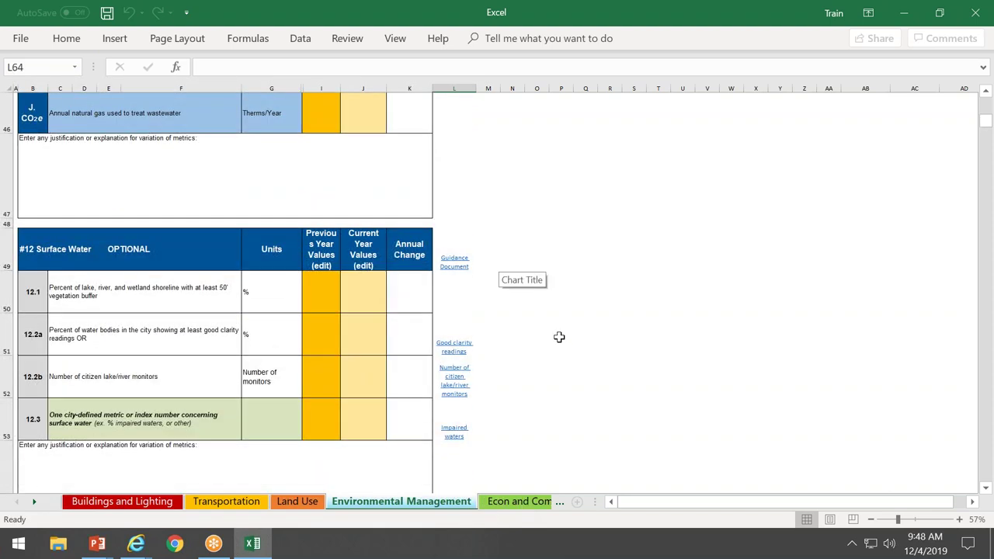
pyautogui.scroll(1, 559, 337)
pyautogui.scroll(-1, 556, 337)
pyautogui.scroll(4, 659, 233)
pyautogui.scroll(1, 655, 234)
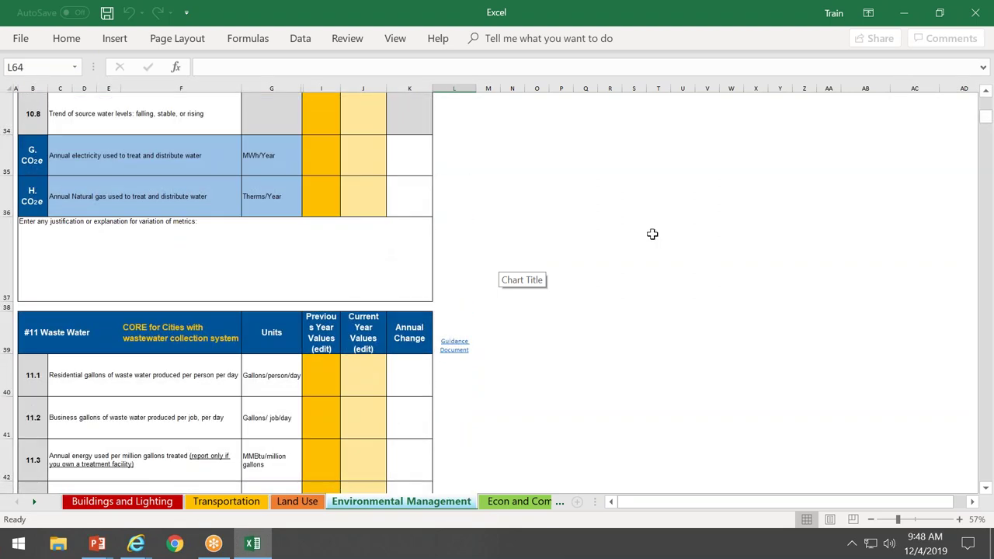
pyautogui.scroll(6, 652, 234)
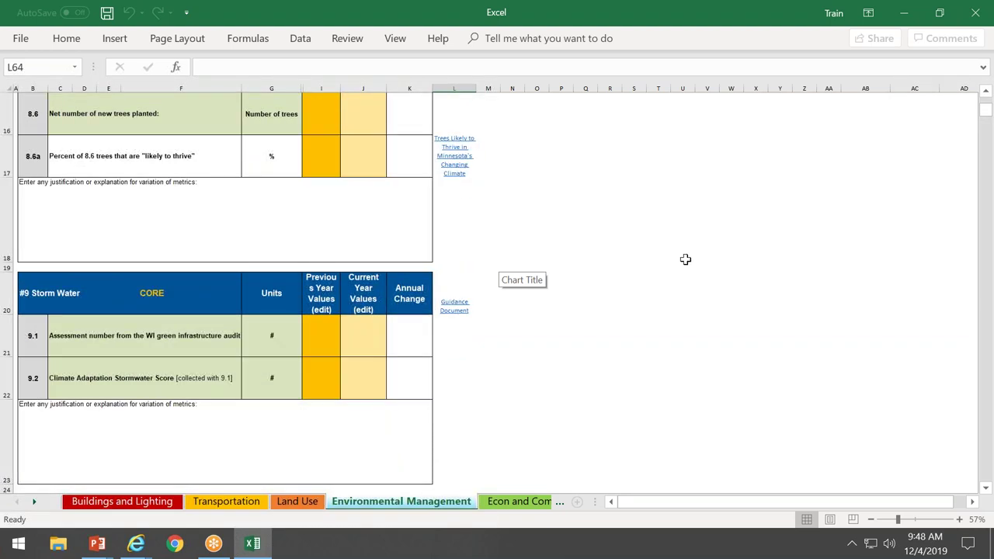
pyautogui.scroll(3, 685, 259)
pyautogui.scroll(-3, 685, 259)
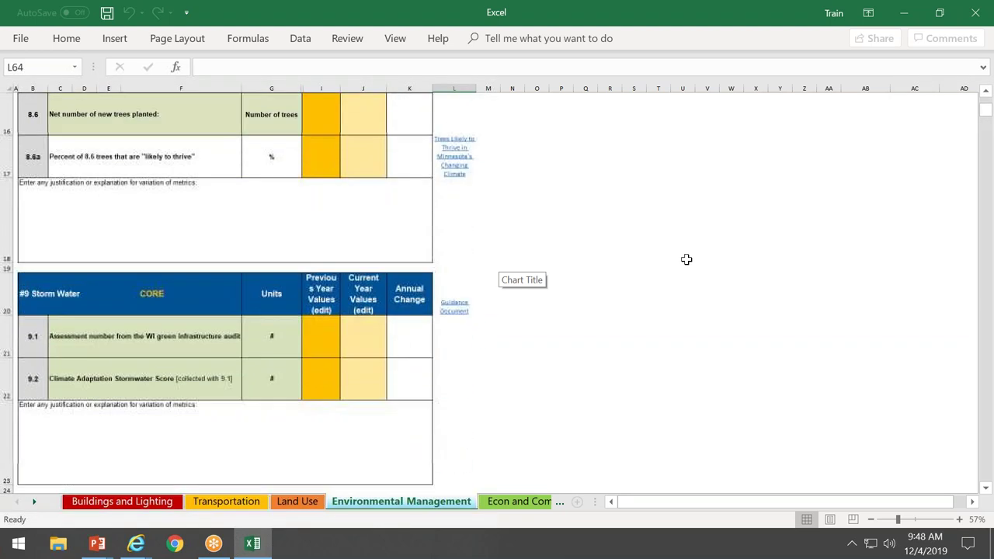
pyautogui.scroll(-1, 689, 259)
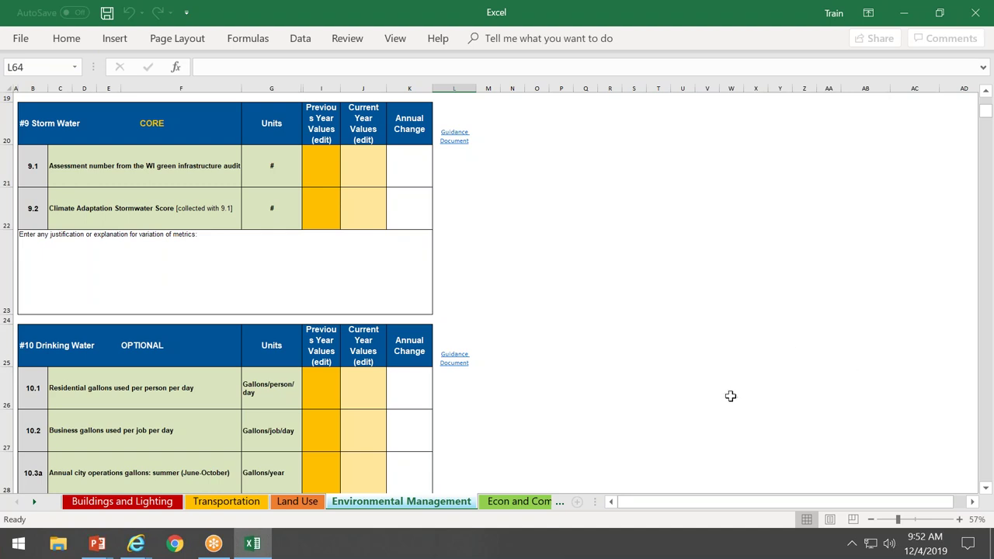
# - Review the #10 Drinking Water metrics 10.1 to 10.8 and the #11 Waste Water metrics 11.1 to 11.5, including their CO2e rows
pyautogui.scroll(-2, 729, 392)
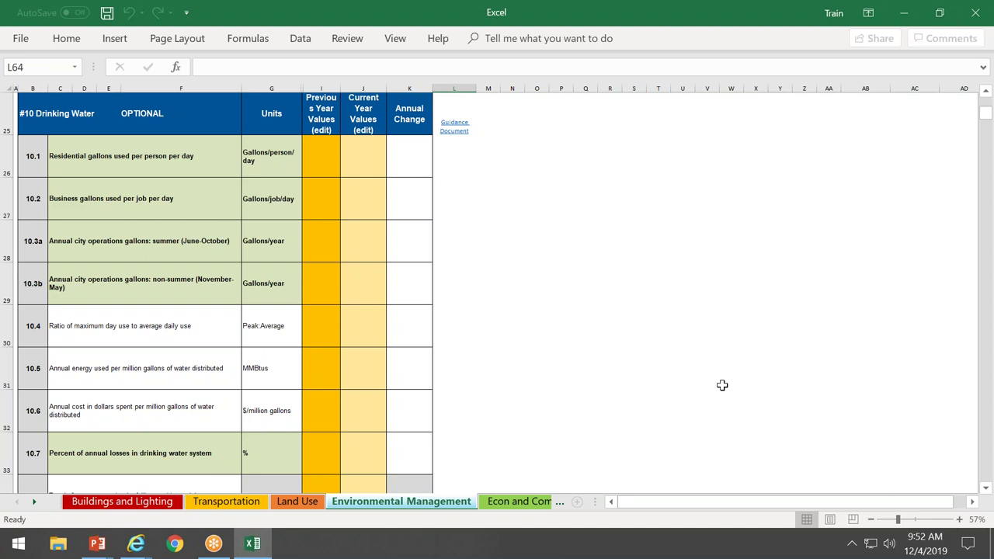
pyautogui.scroll(-1, 722, 385)
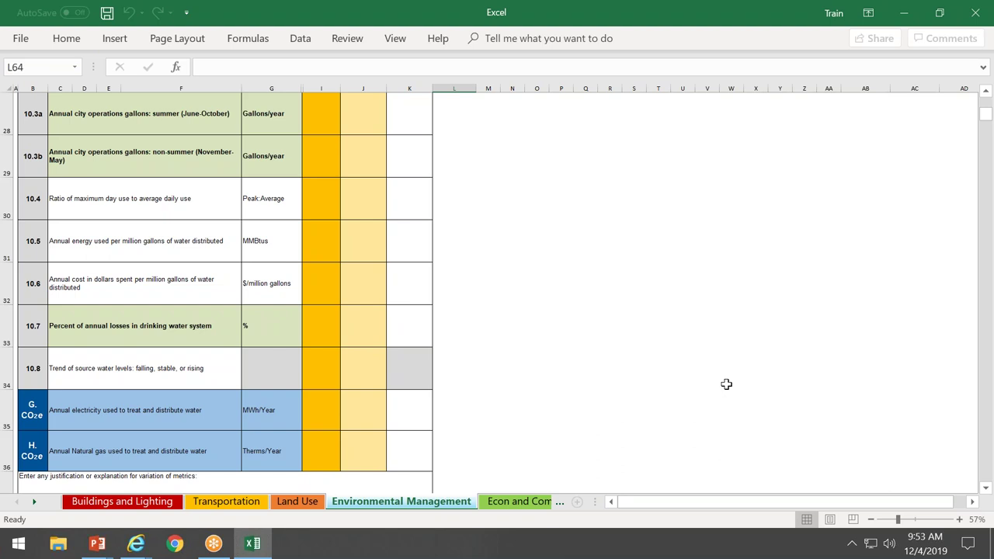
pyautogui.scroll(-3, 726, 384)
pyautogui.scroll(-1, 726, 383)
pyautogui.scroll(1, 725, 384)
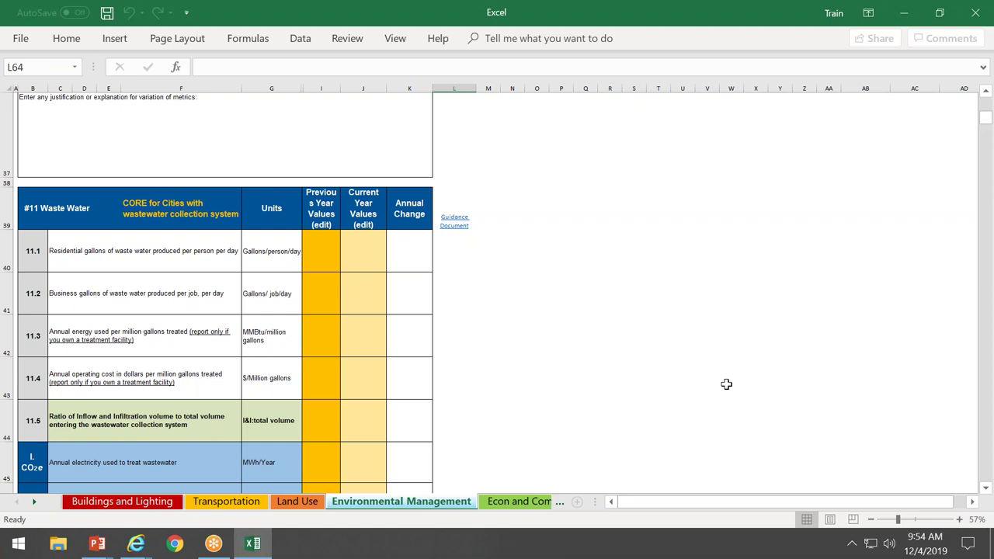
pyautogui.scroll(-1, 726, 383)
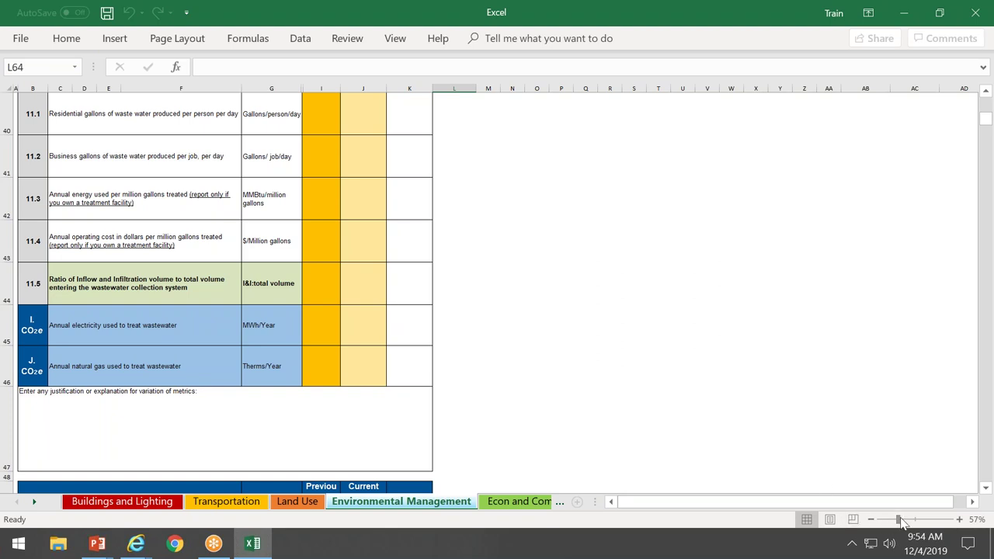
pyautogui.moveTo(900, 524); pyautogui.dragTo(843, 513)
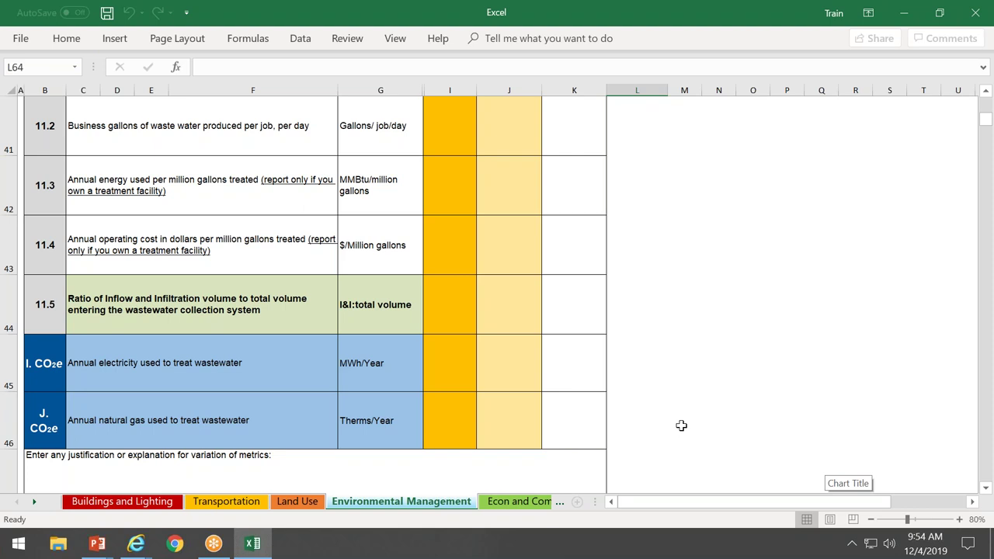
# - Review the #12 Surface Water metrics 12.1 to 12.3 on shoreline buffers, water clarity, citizen monitors and the city-defined metric
pyautogui.scroll(-3, 650, 374)
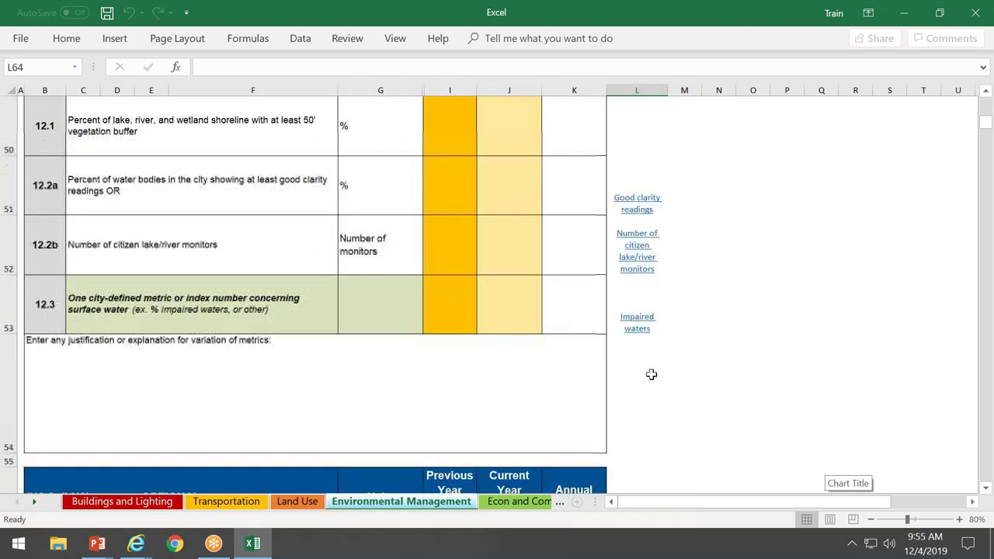
pyautogui.scroll(1, 650, 375)
pyautogui.scroll(-1, 650, 373)
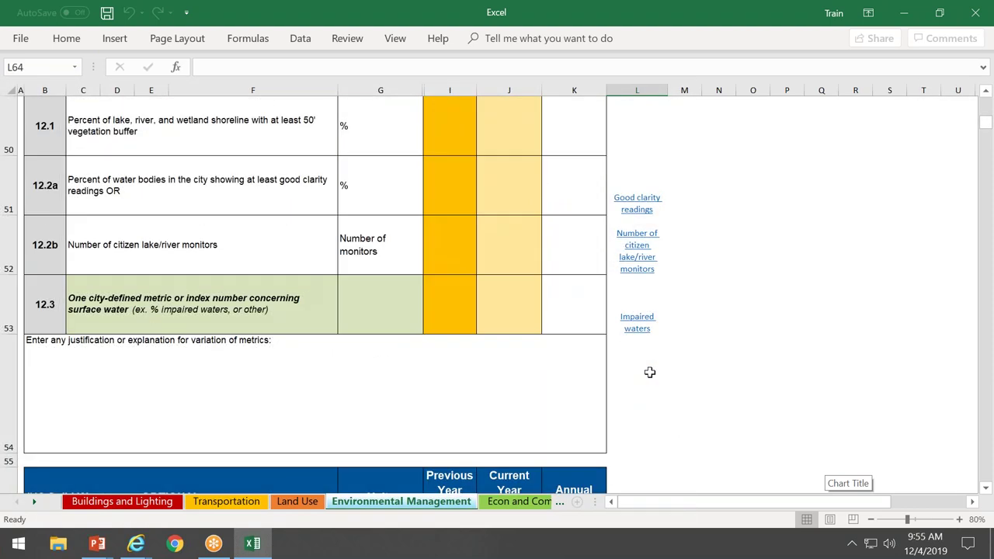
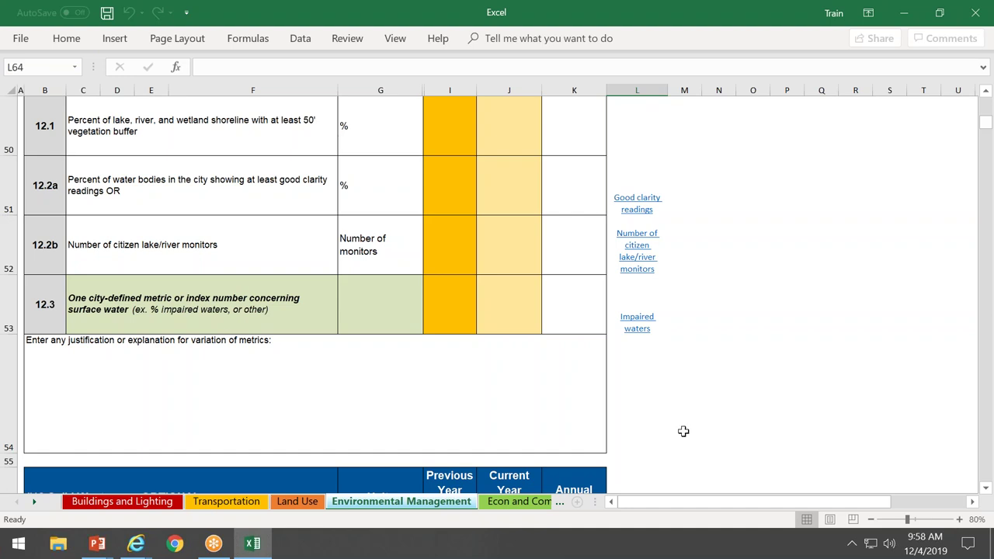
pyautogui.scroll(-4, 684, 431)
pyautogui.scroll(-6, 683, 431)
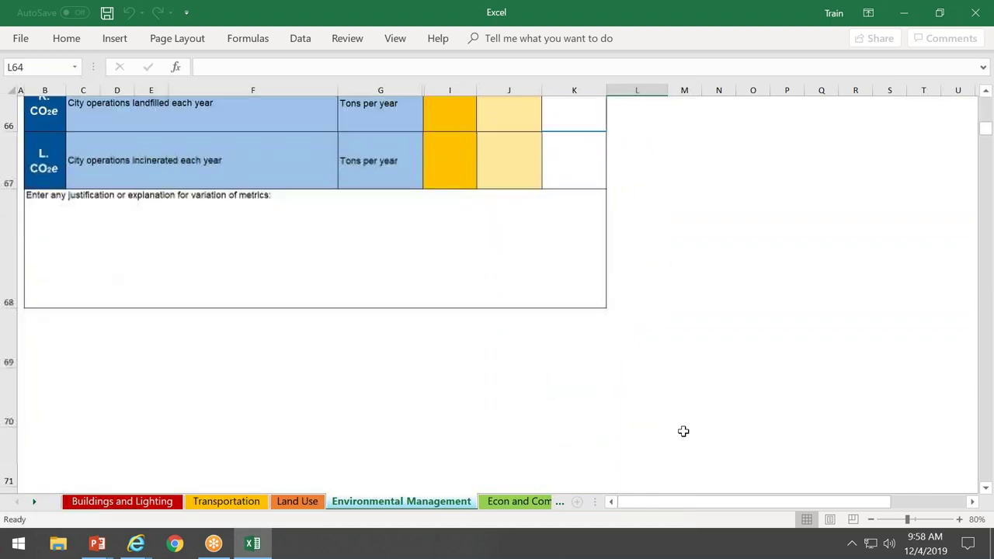
pyautogui.scroll(6, 680, 433)
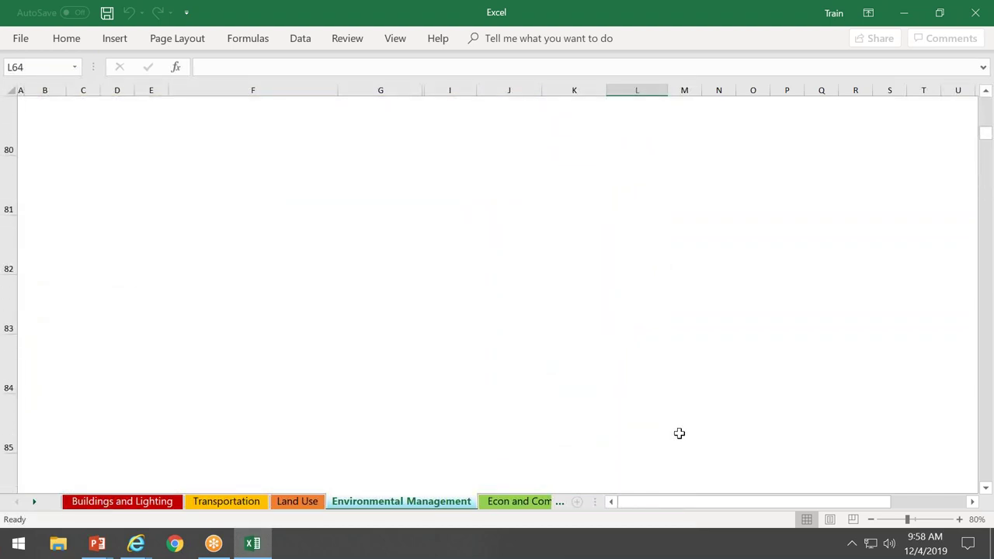
pyautogui.scroll(5, 680, 432)
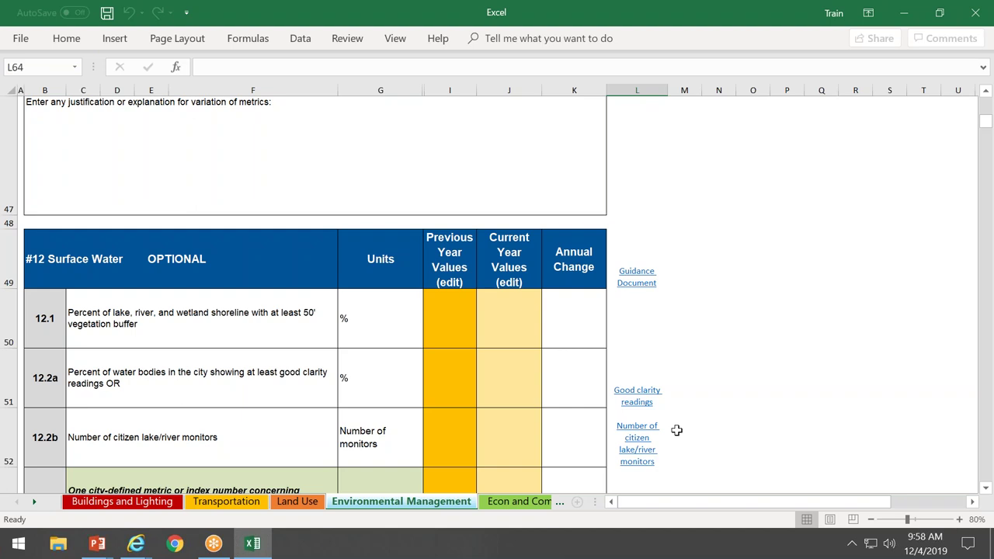
# - Open the Econ and Comm Dvlpmnt sheet and review the #14 Renewable Energy metrics 14.1 to 14.7
pyautogui.click(537, 504)
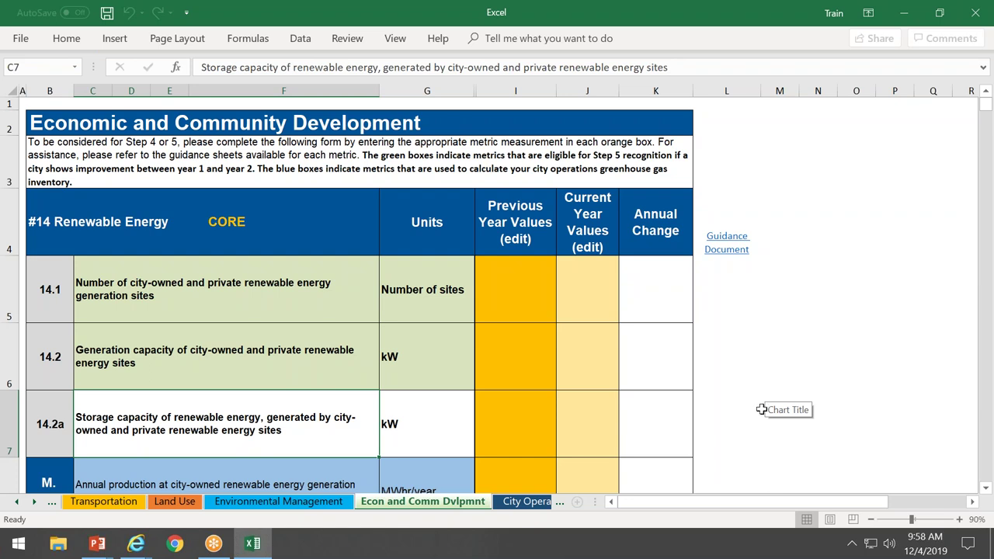
pyautogui.scroll(-1, 761, 407)
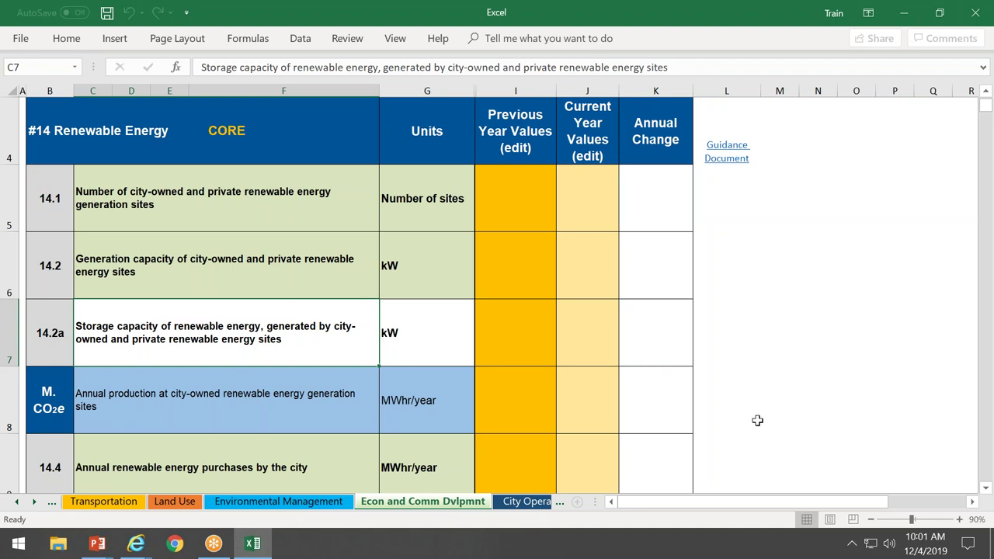
pyautogui.scroll(-1, 756, 420)
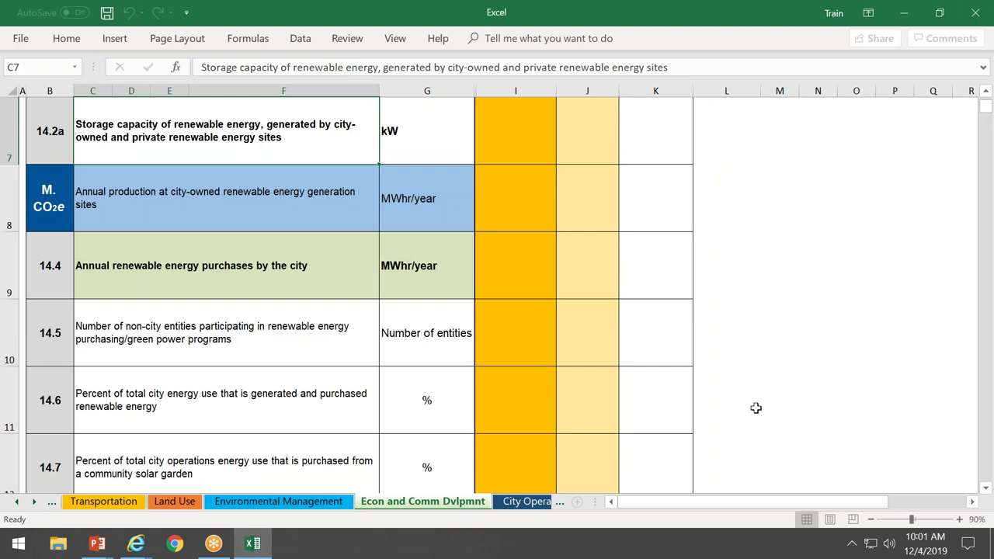
pyautogui.scroll(-4, 756, 407)
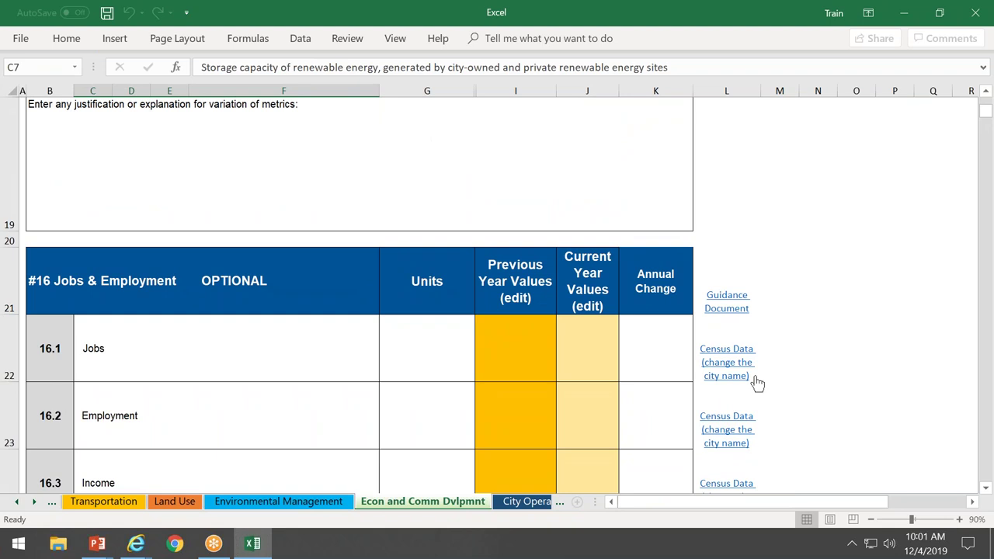
pyautogui.scroll(1, 757, 383)
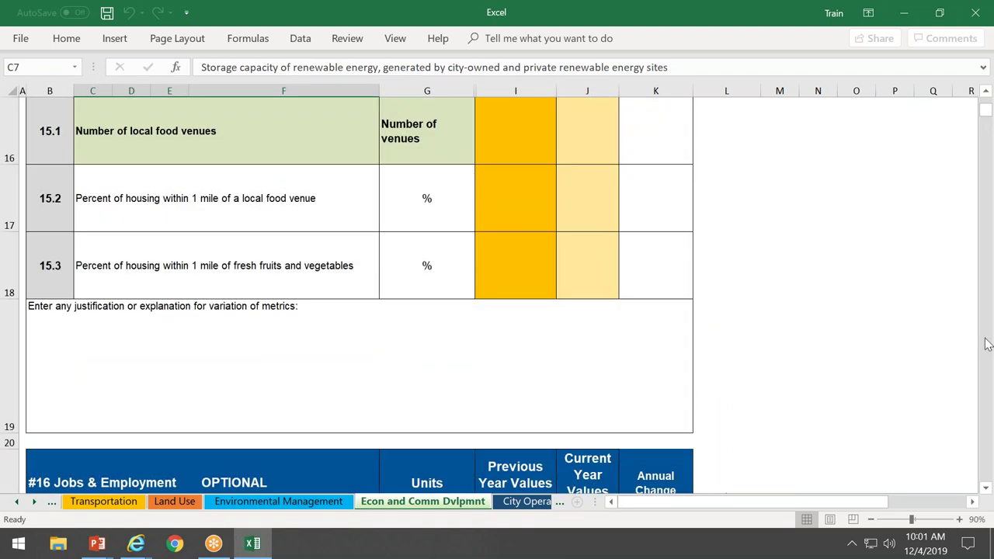
# - Go through the Economic and Community Development sheet from its heading and review the local food metrics 15.1 to 15.3
pyautogui.press('Up')
pyautogui.press('Up')
pyautogui.press('Up')
pyautogui.press('Up')
pyautogui.press('Up')
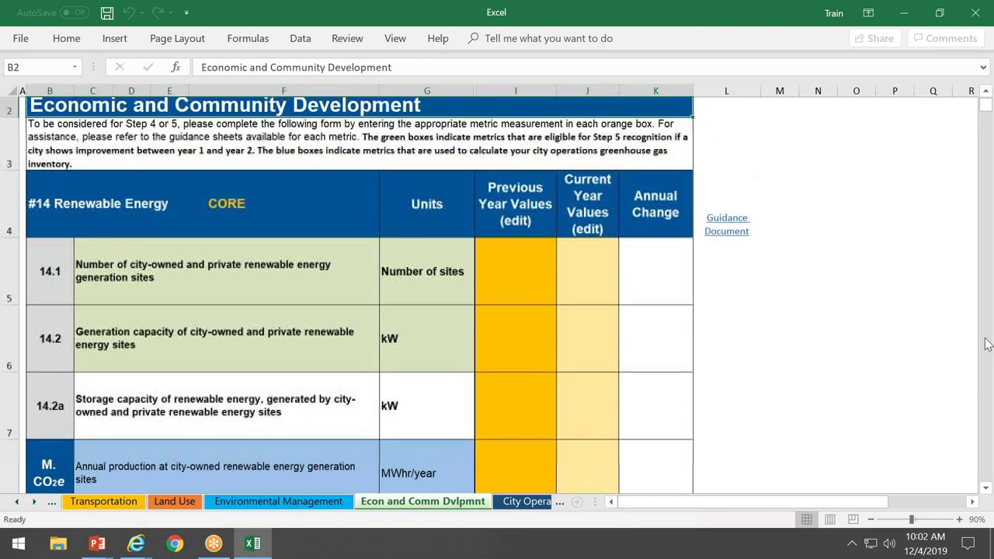
pyautogui.press('Up')
pyautogui.press('Down')
pyautogui.press('Down')
pyautogui.press('Down')
pyautogui.press('Down')
pyautogui.press('Down')
pyautogui.press('Down')
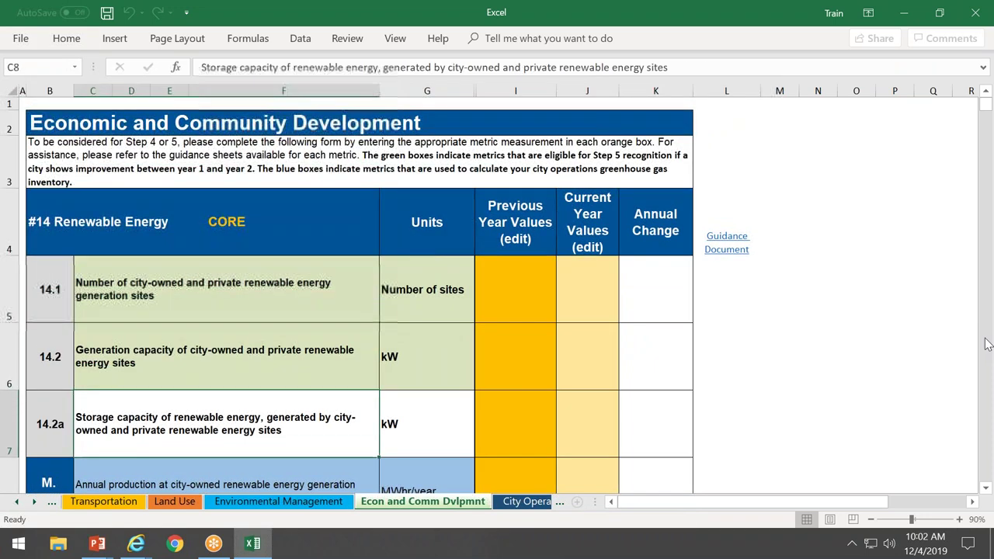
pyautogui.press('Down')
pyautogui.press('Down')
pyautogui.press('Down')
pyautogui.press('Down')
pyautogui.press('Down')
pyautogui.press('Down')
pyautogui.press('Down')
pyautogui.press('Down')
pyautogui.press('Down')
pyautogui.press('Down')
pyautogui.press('Down')
pyautogui.press('Up')
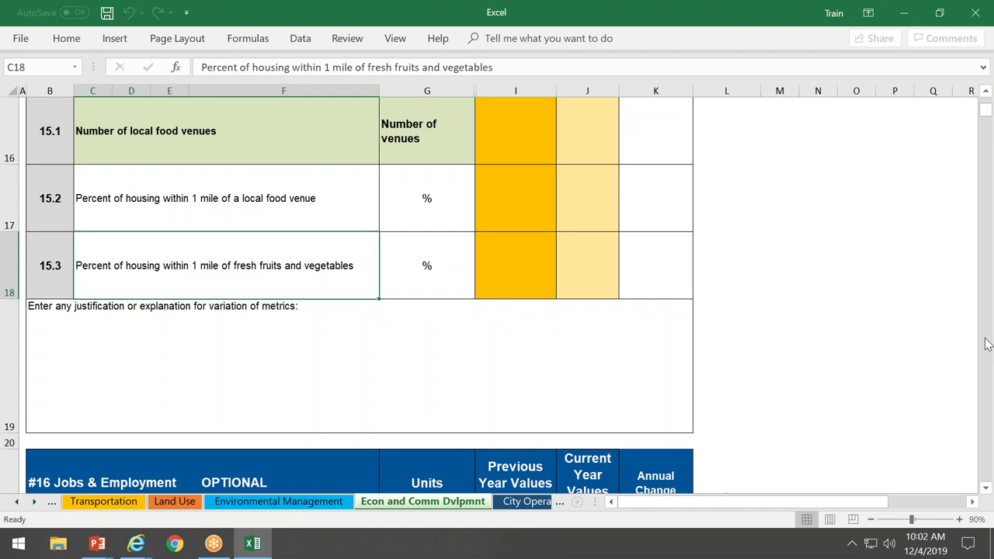
# - Review the #16 Jobs & Employment metrics 16.1 to 16.4 covering jobs, employment, income and poverty
pyautogui.press('Down')
pyautogui.press('Down')
pyautogui.press('Down')
pyautogui.press('Down')
pyautogui.press('Down')
pyautogui.press('Down')
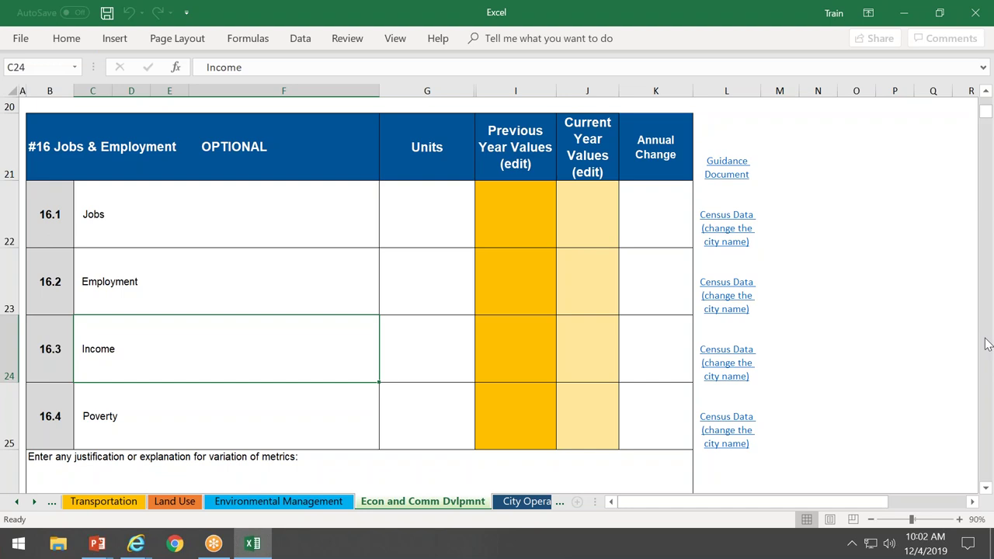
pyautogui.press('Down')
pyautogui.press('Down')
pyautogui.press('Down')
pyautogui.press('Down')
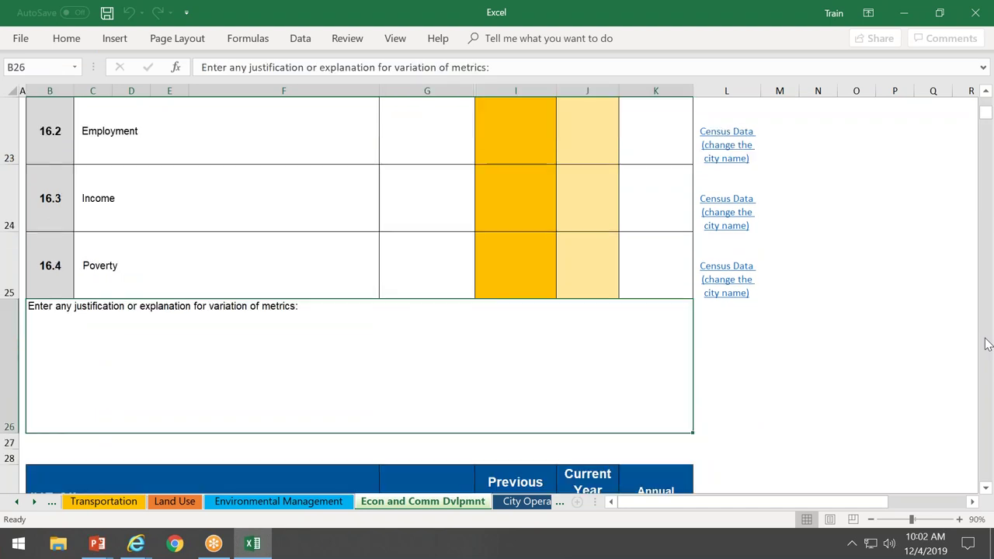
# - Review the #17 Climate metrics 17.1 to 17.5 on travel, waste, energy, citywide and city operations greenhouse gas emissions
pyautogui.press('Down')
pyautogui.press('Down')
pyautogui.press('Down')
pyautogui.press('Down')
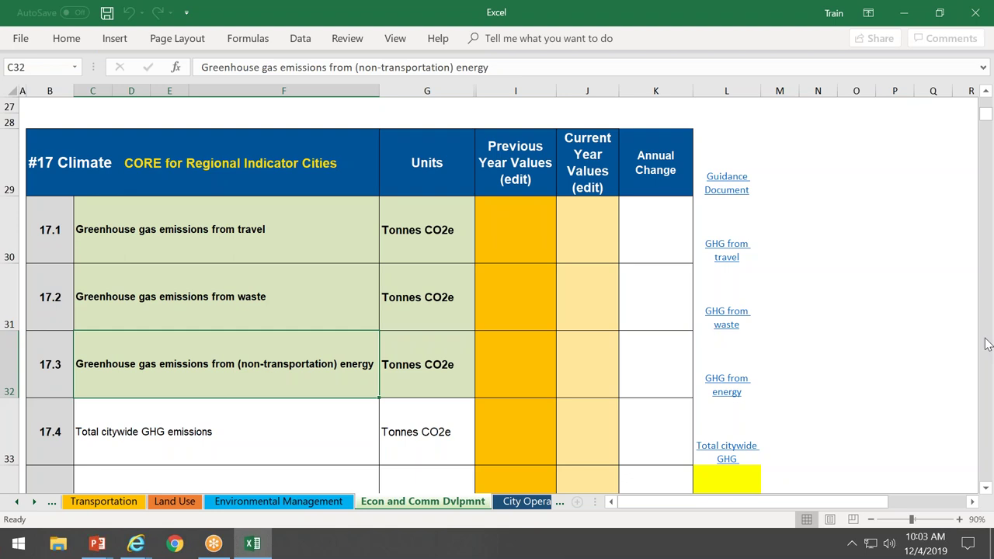
pyautogui.press('Down')
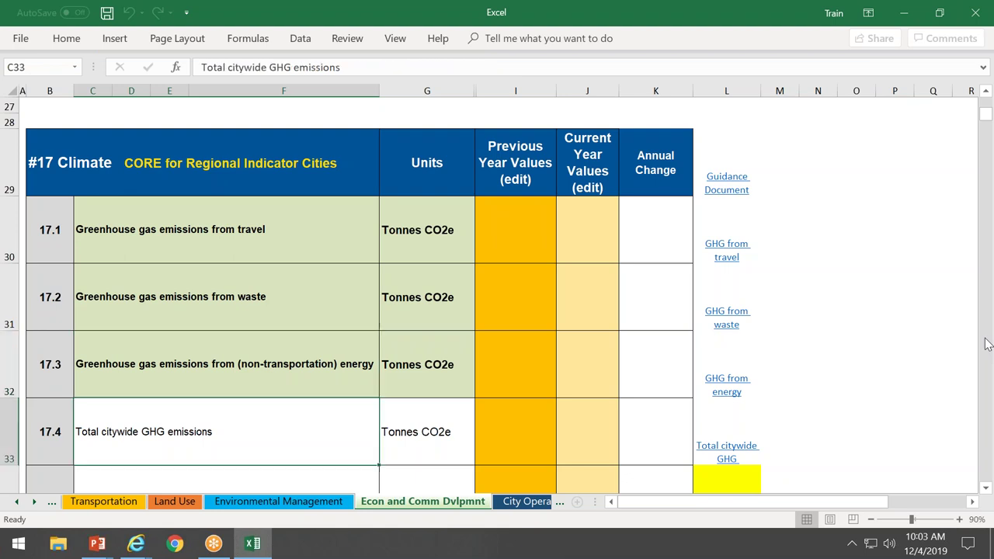
pyautogui.press('Down')
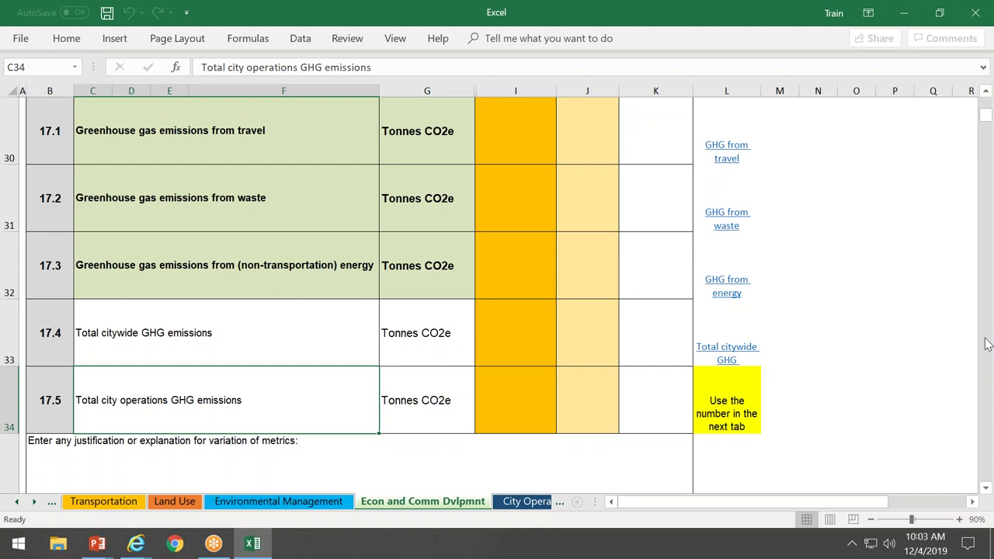
pyautogui.press('Up')
pyautogui.press('Up')
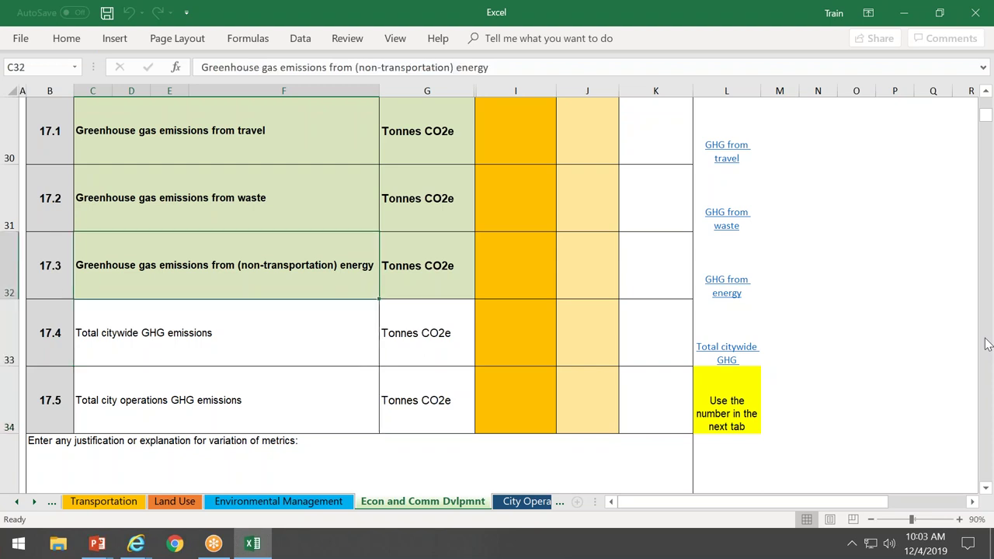
# - Go back to metric 17.2 on waste emissions and go through the rows down to 17.5, total city operations GHG emissions
pyautogui.press('Up')
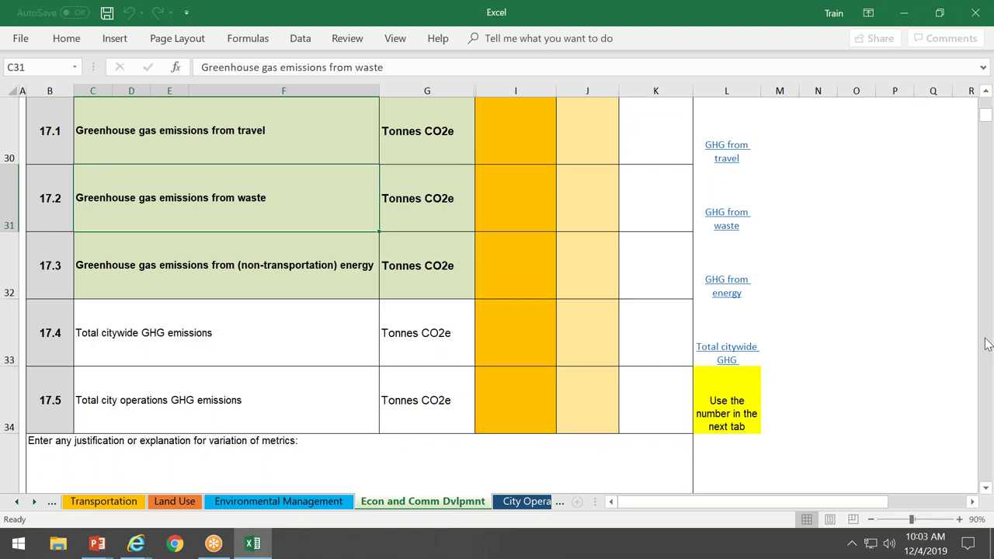
pyautogui.press('Down')
pyautogui.press('Down')
pyautogui.press('Down')
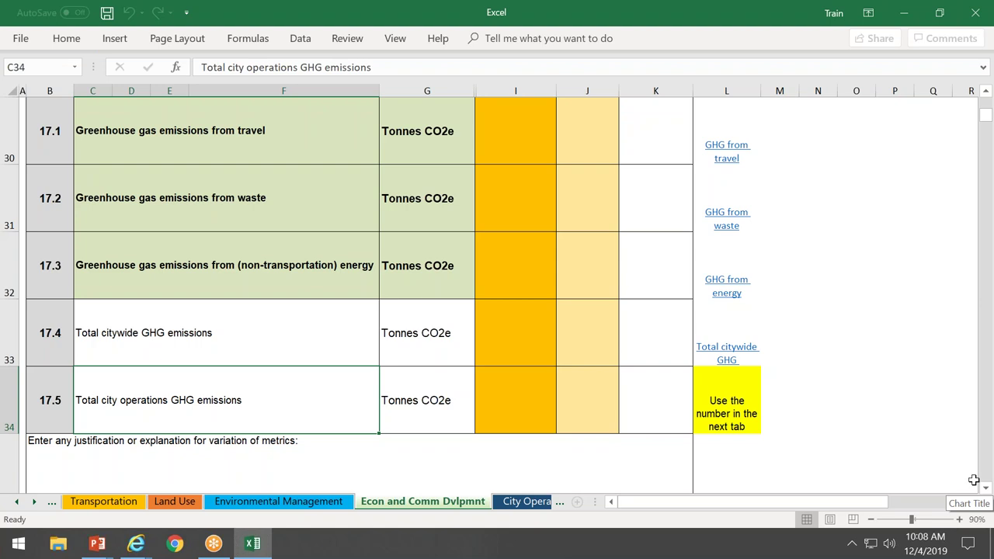
# - Review the optional #18 Additional Metrics section, including social vulnerability, livability score and civic participation
pyautogui.scroll(-2, 974, 480)
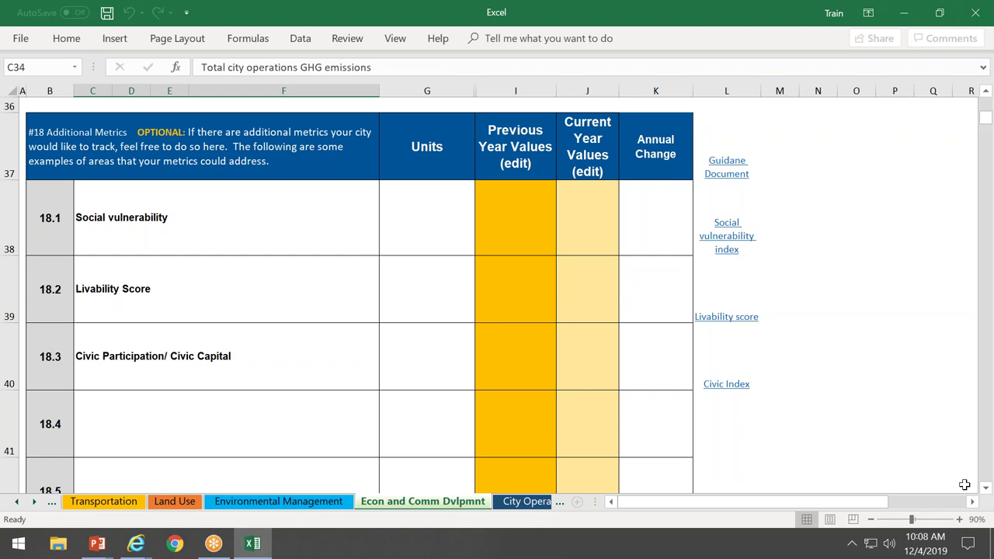
pyautogui.scroll(-1, 965, 481)
pyautogui.scroll(1, 963, 483)
# - Switch to the running PowerPoint slide show and advance from the Step 4 & 5 Worksheet slide to Step 4 & 5 Guidance Documents
pyautogui.hotkey('alt', 'Tab')
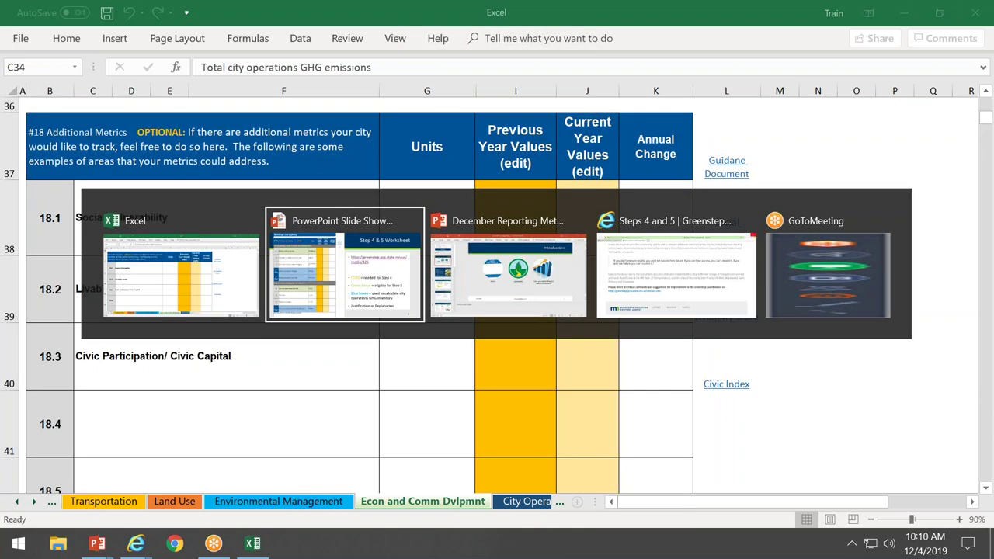
pyautogui.hotkey('alt', 'Tab')
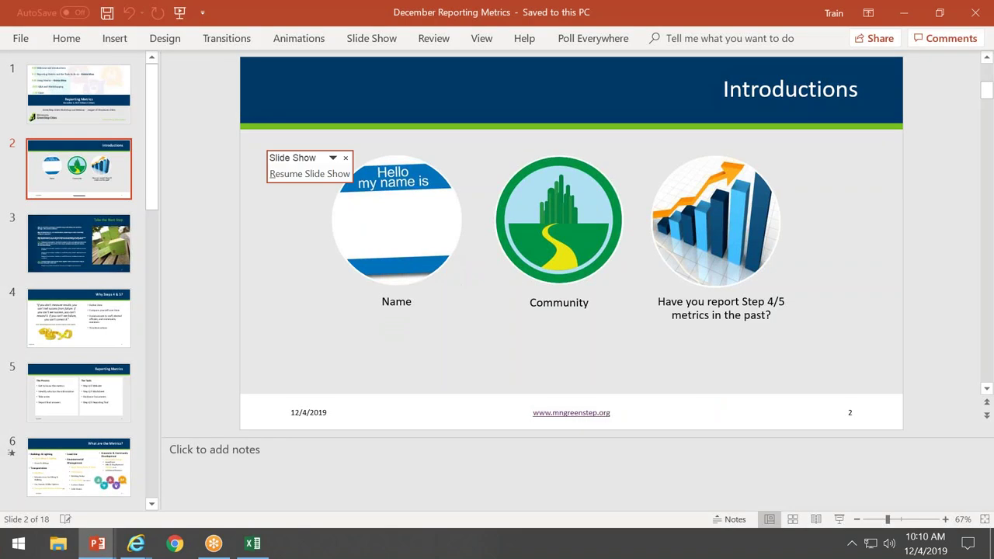
pyautogui.hotkey('alt', 'Tab')
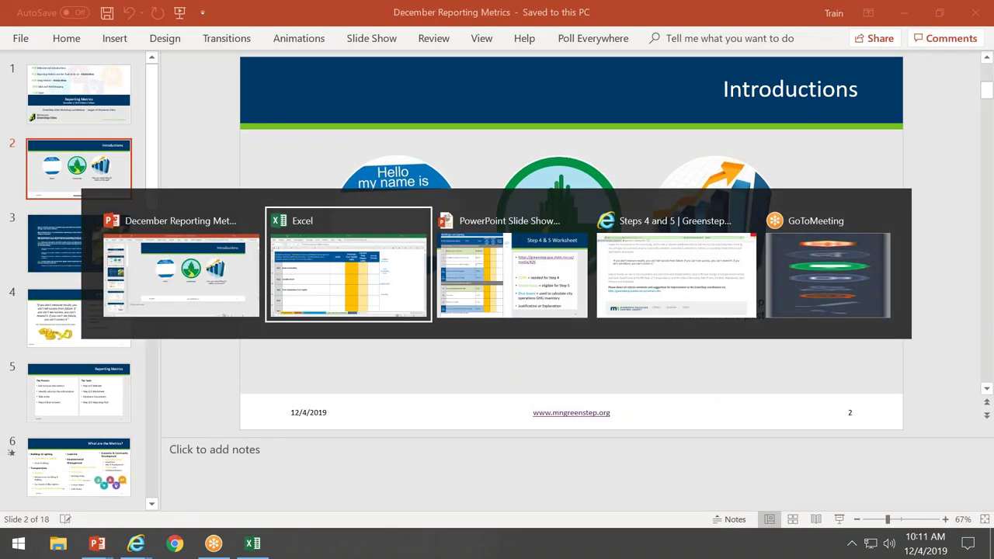
pyautogui.hotkey('alt', 'Tab')
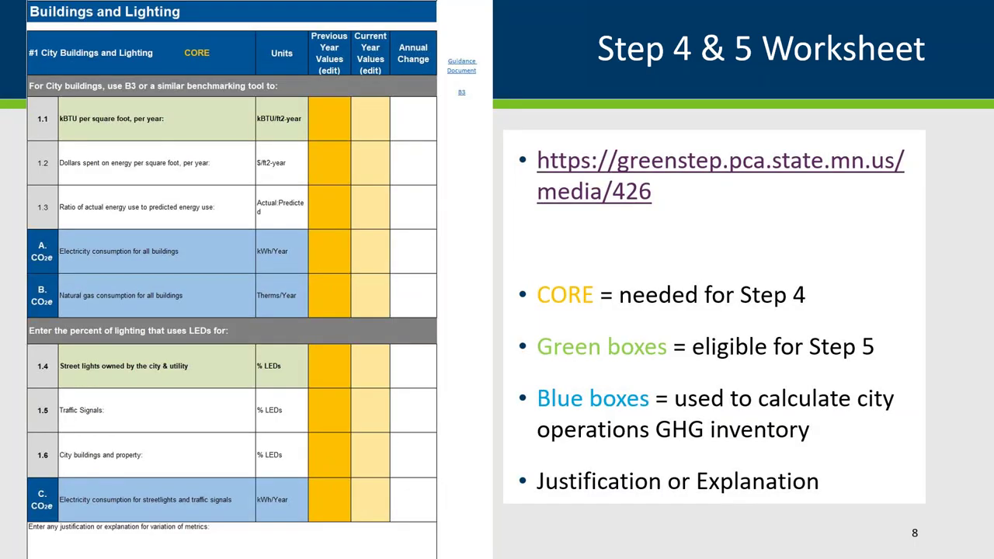
pyautogui.press('Right')
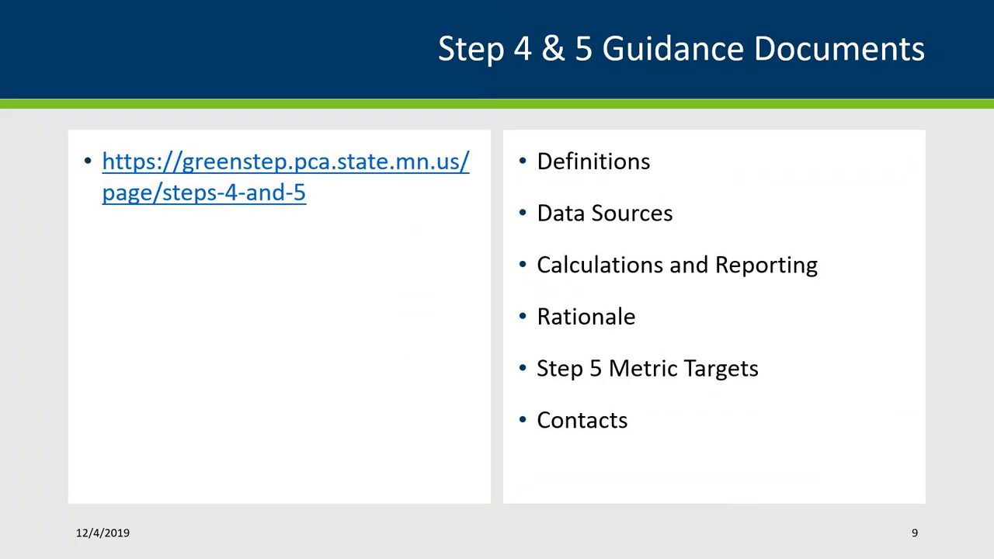